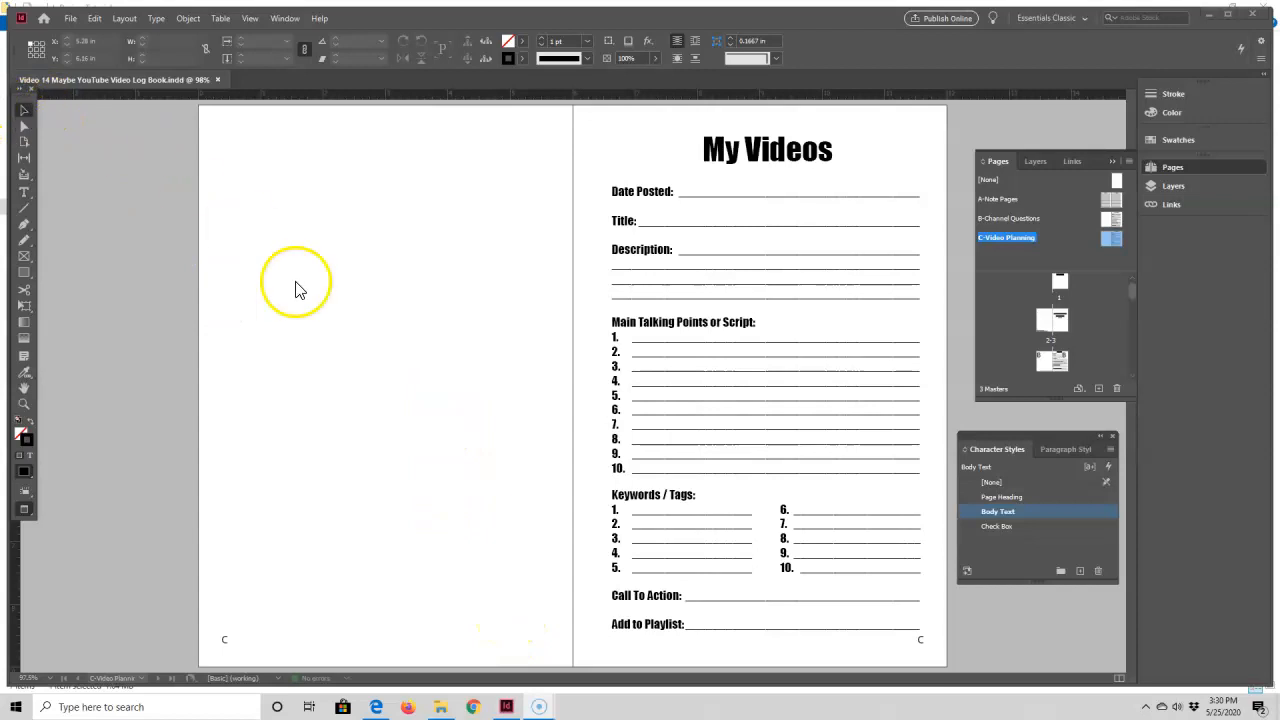
Step: Copy all the text frames on the right-hand page of the C-Video Planning master spread
key("w")
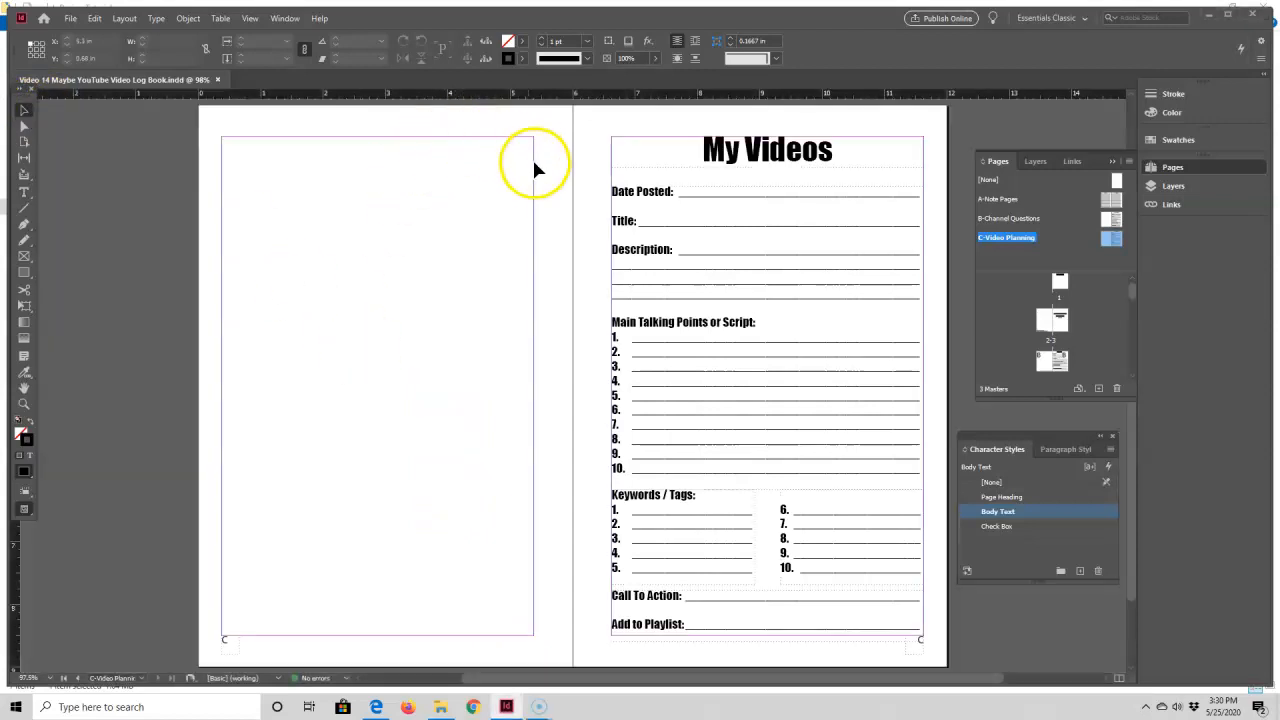
left_click(716, 170)
left_click(718, 232, "shift")
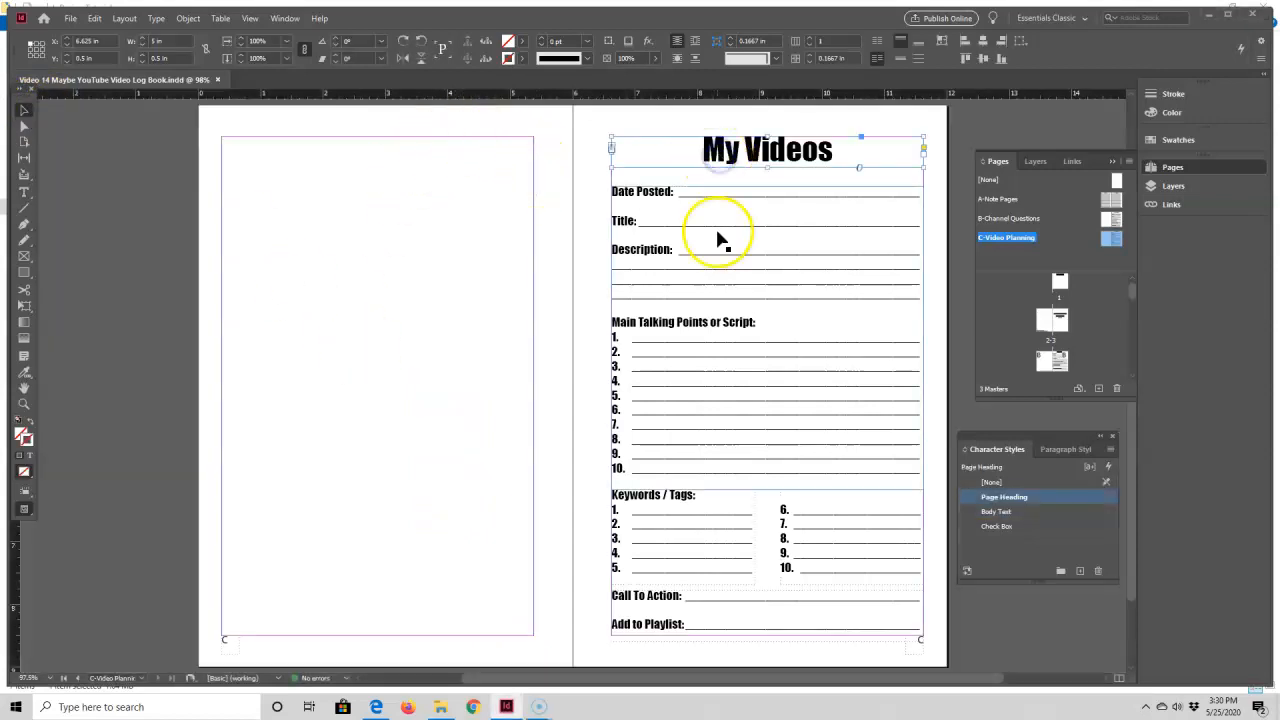
left_click(679, 525, "shift")
left_click(835, 530, "shift")
left_click(777, 605, "shift")
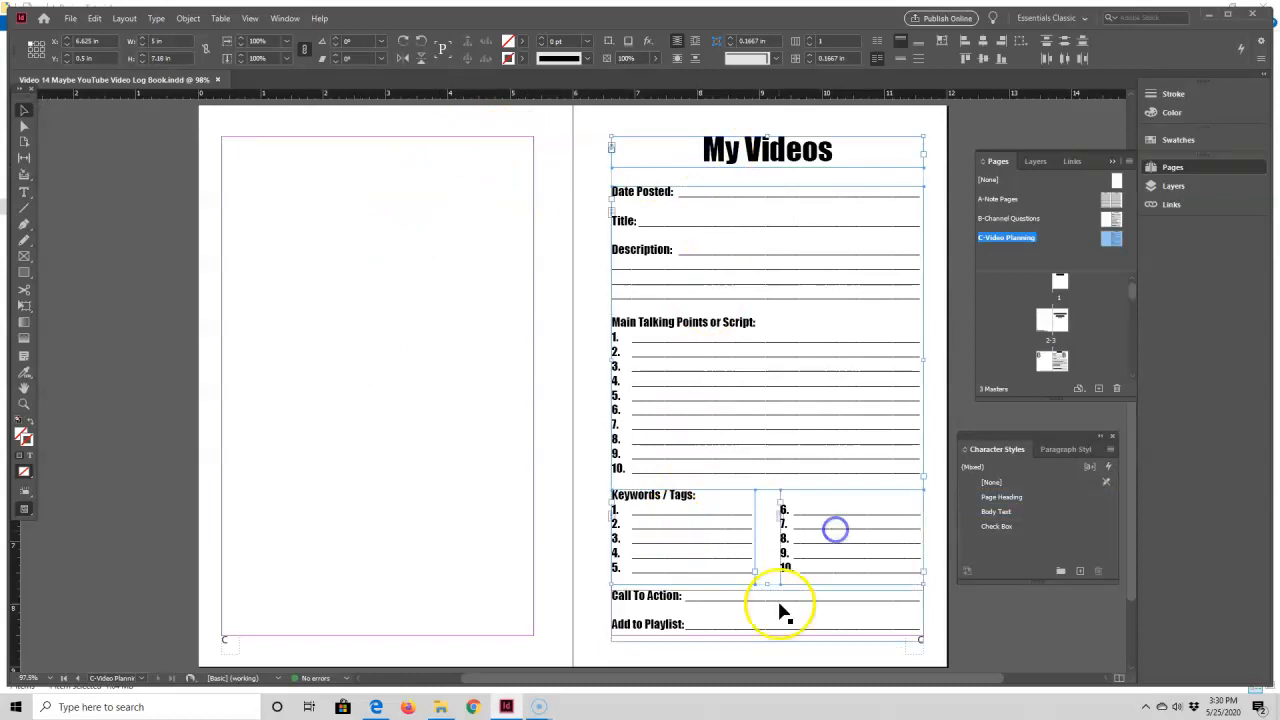
right_click(737, 400)
left_click(764, 252)
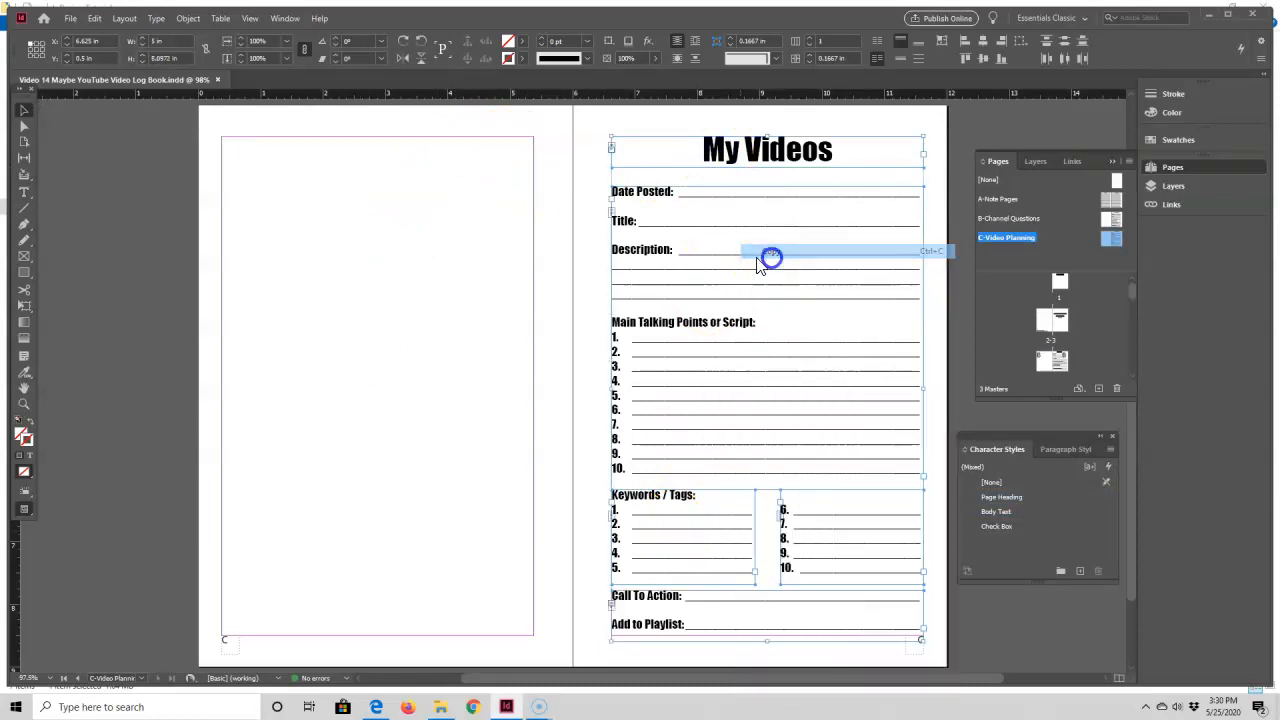
Step: Paste the copied My Videos frames and move them within the margins of the master's blank left-hand page
right_click(314, 260)
left_click(345, 280)
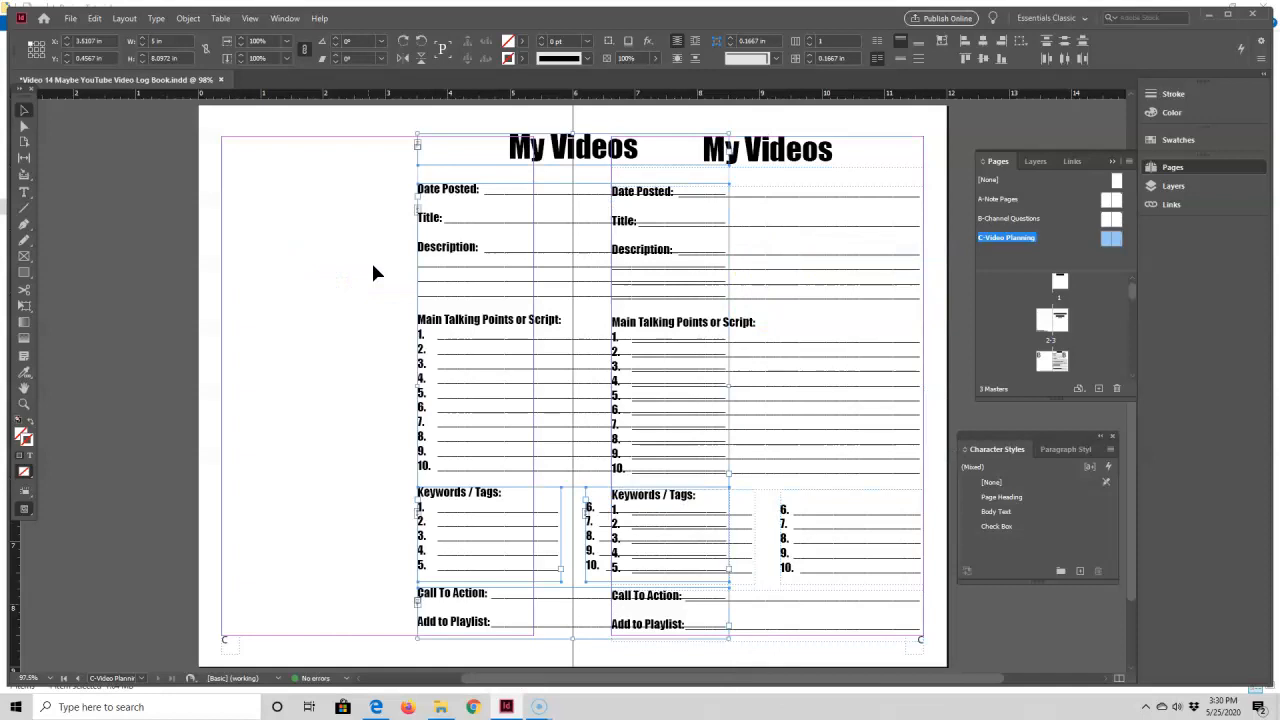
left_click_drag(489, 240, 337, 242)
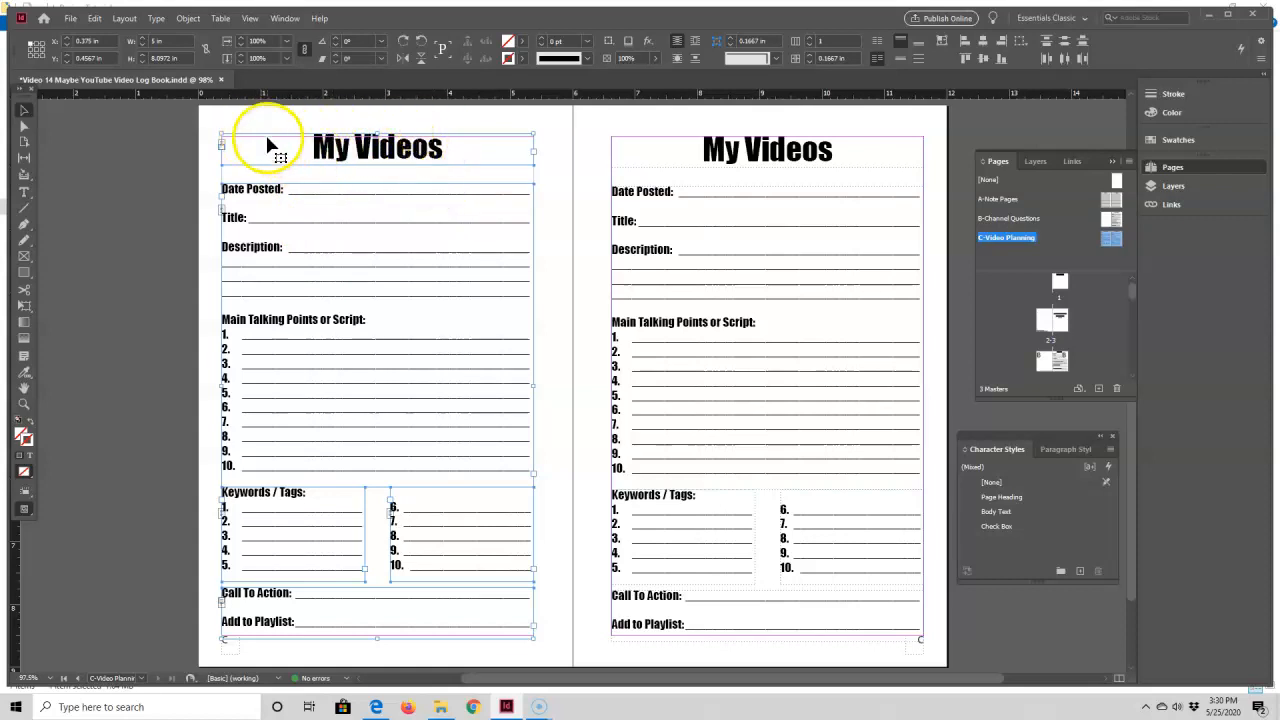
Step: Set the pasted frames' Y position to 0.5 in and deselect them
left_click(66, 61)
type("0.5")
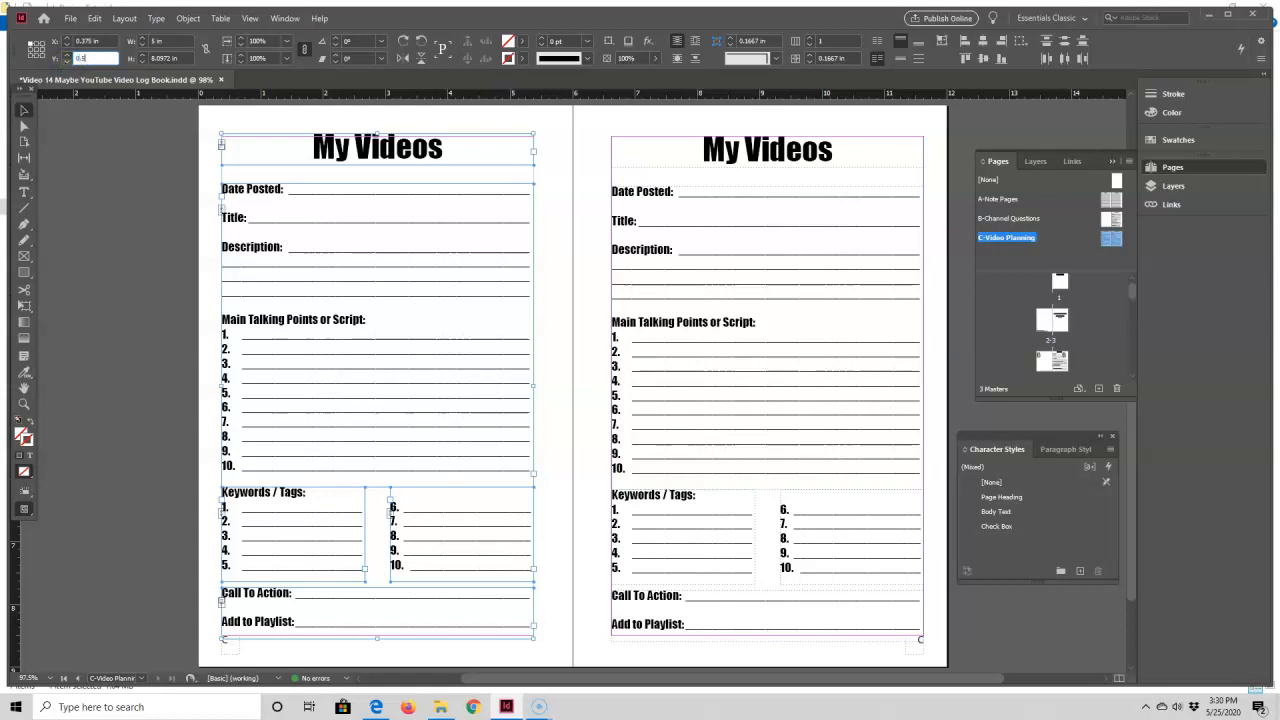
key("Tab")
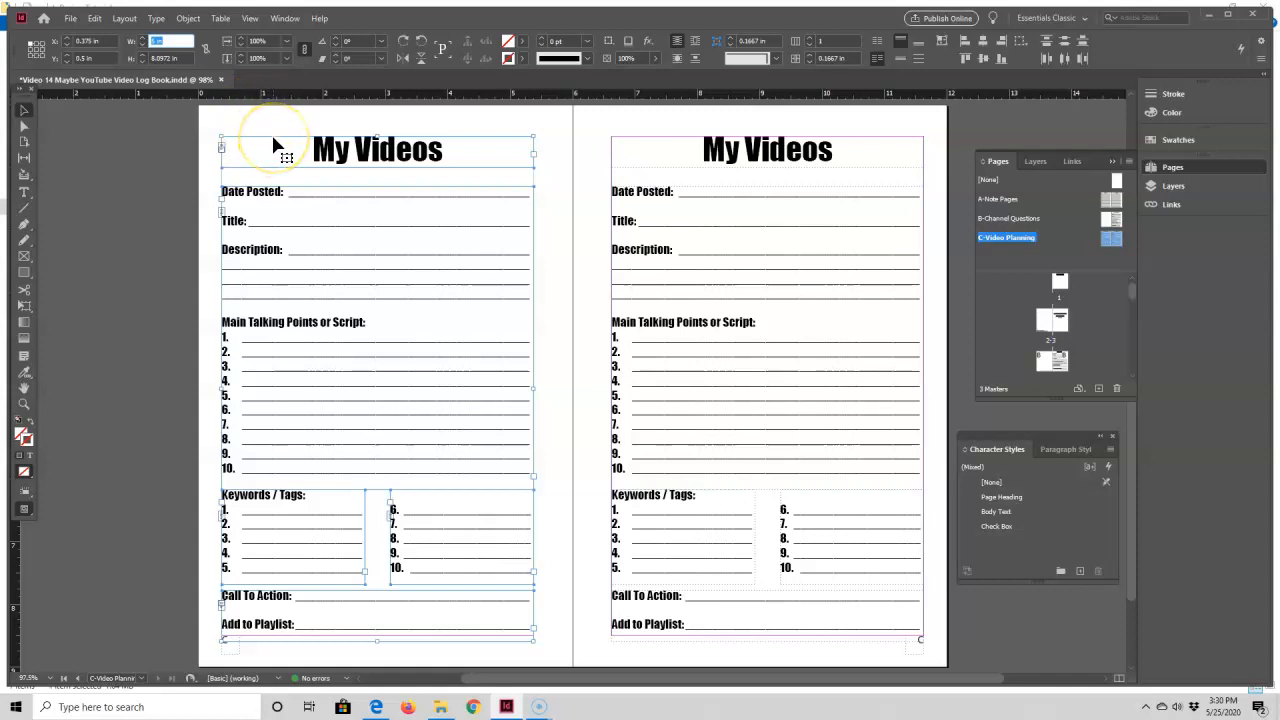
left_click(566, 164)
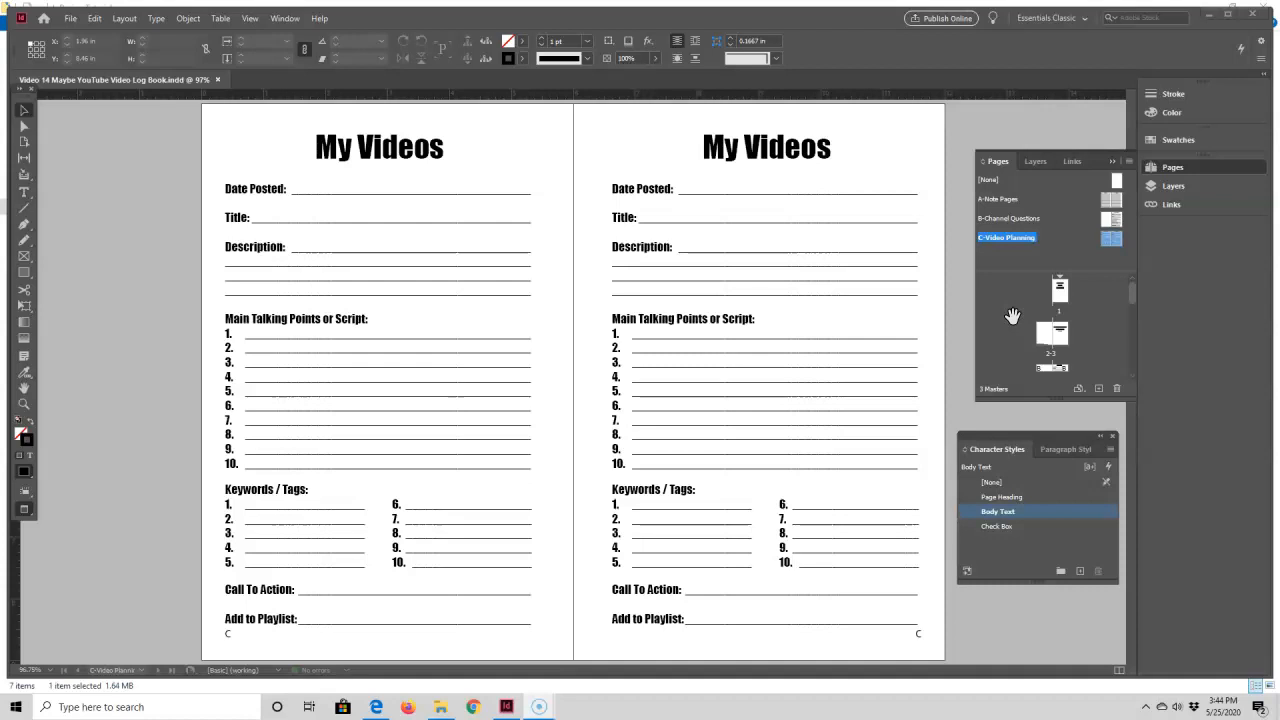
Step: Review the document pages from the title page through the dedication, My Channel and Notes pages
double_click(1061, 292)
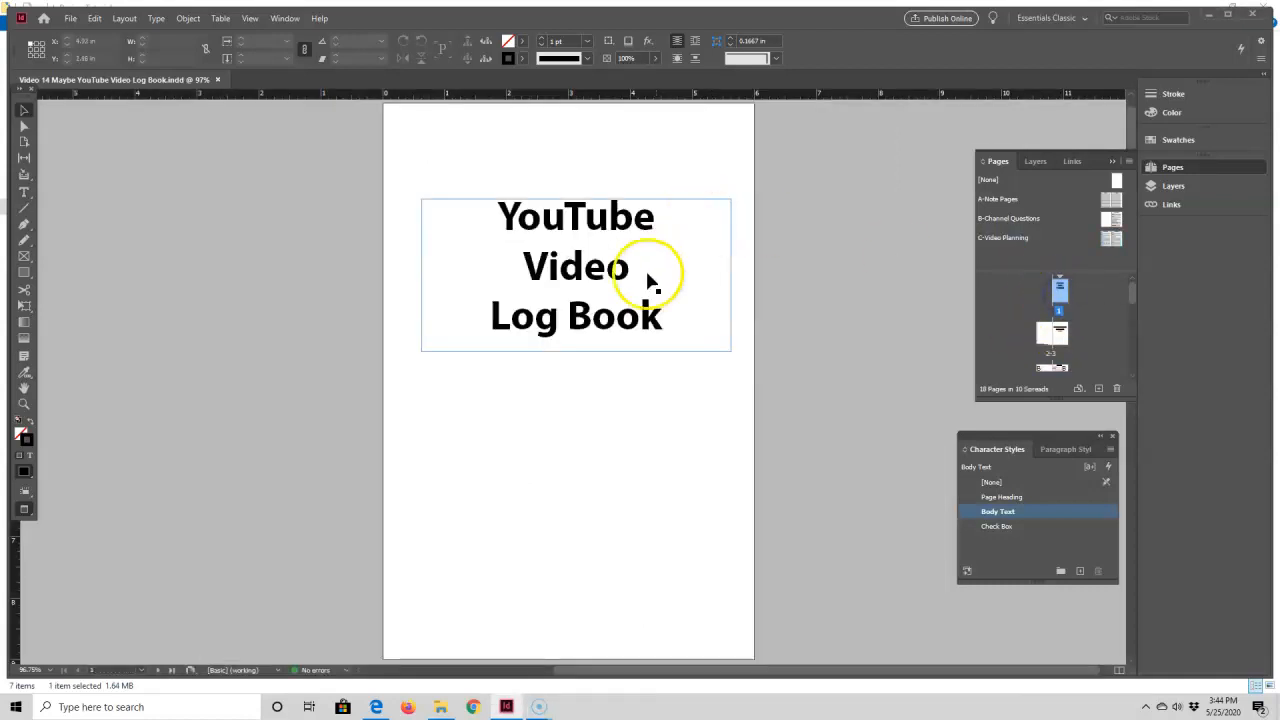
scroll(648, 283, "down", 10)
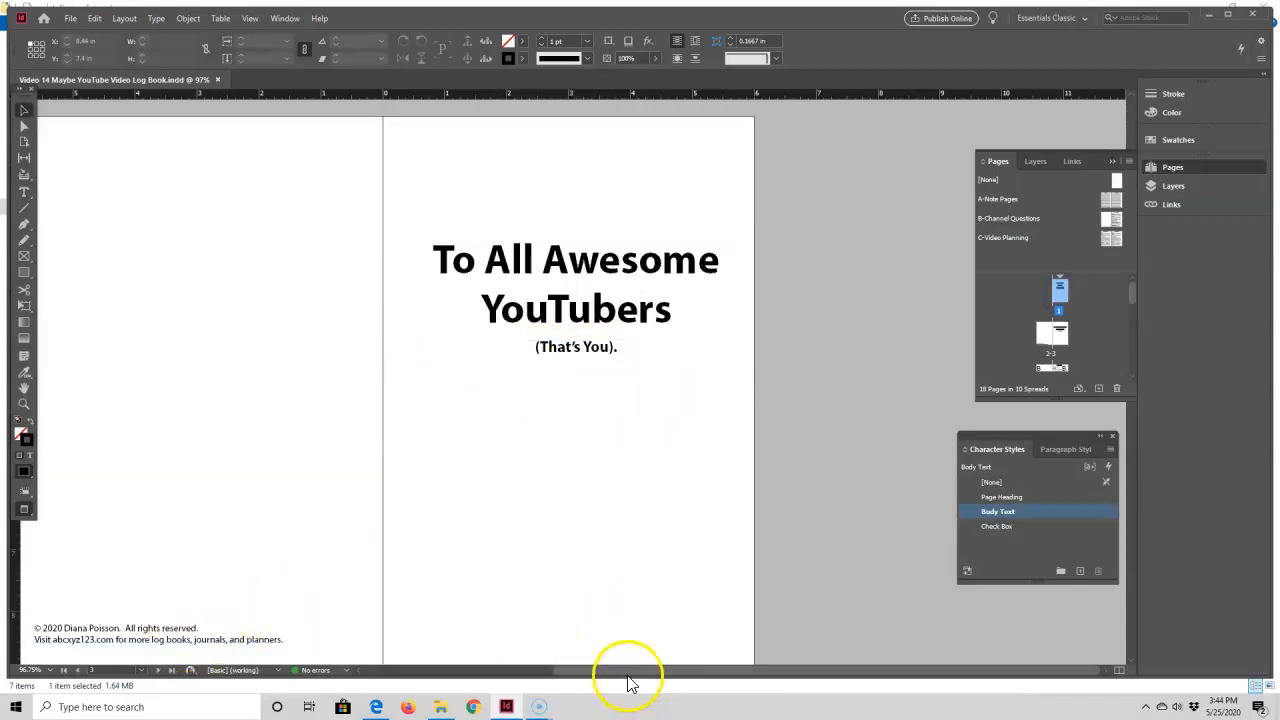
left_click_drag(623, 674, 574, 674)
scroll(631, 440, "down", 5)
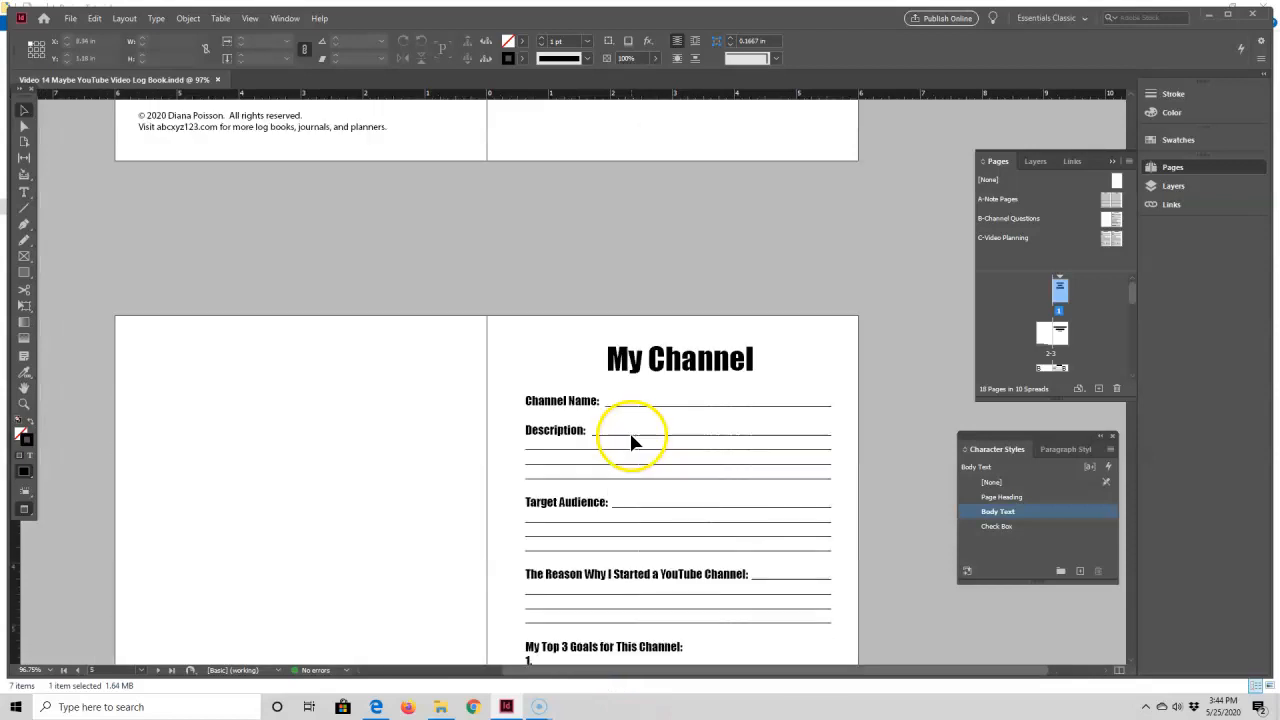
scroll(600, 437, "down", 3)
scroll(750, 265, "down", 2)
scroll(757, 271, "down", 15)
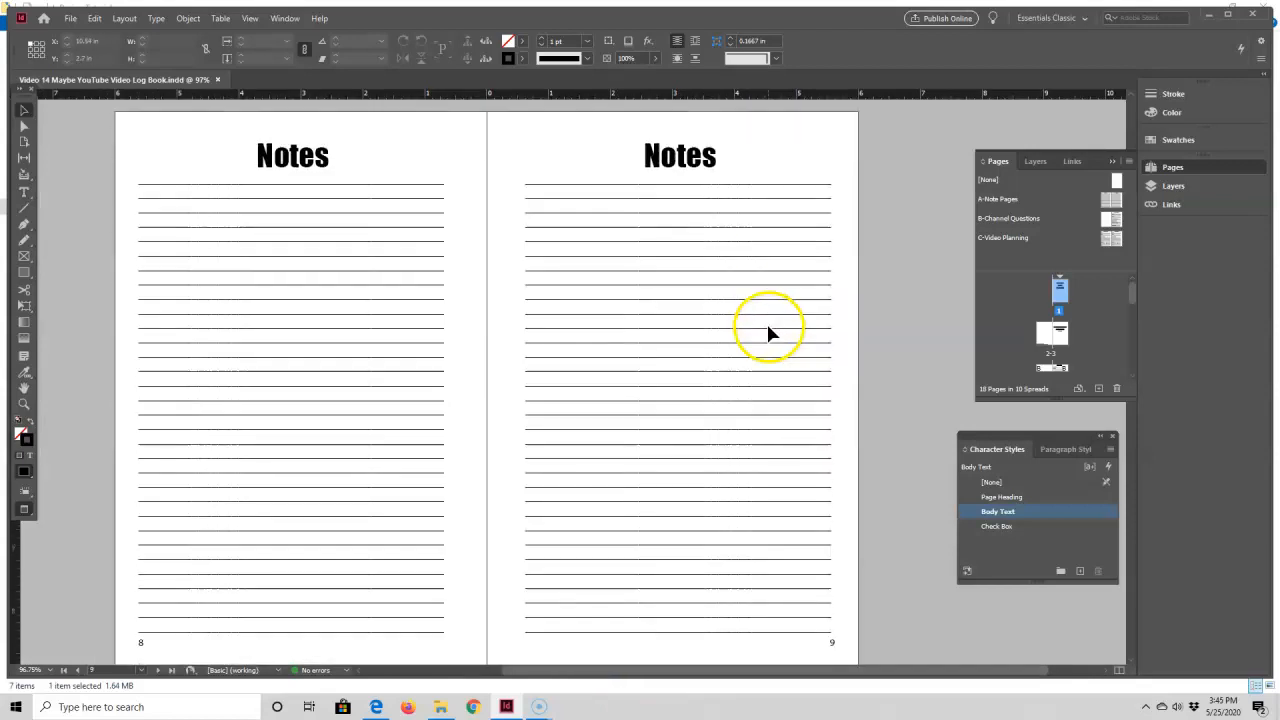
scroll(768, 333, "down", 15)
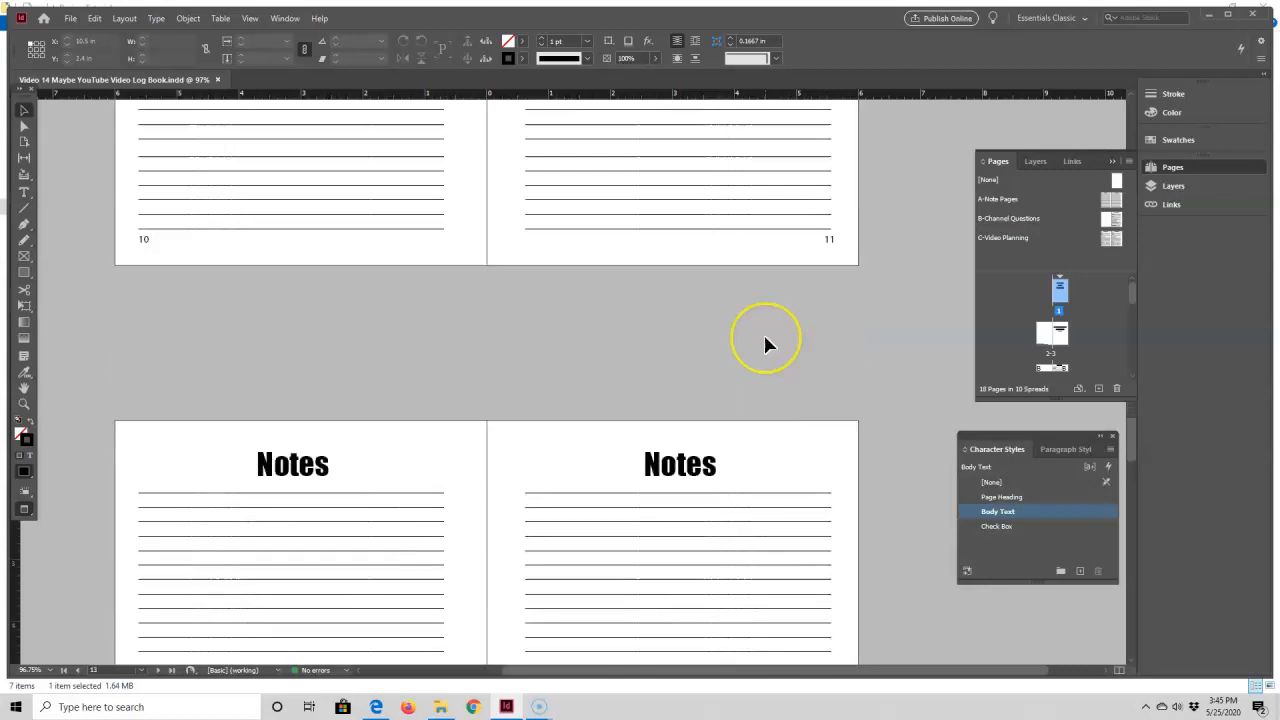
scroll(765, 343, "up", 20)
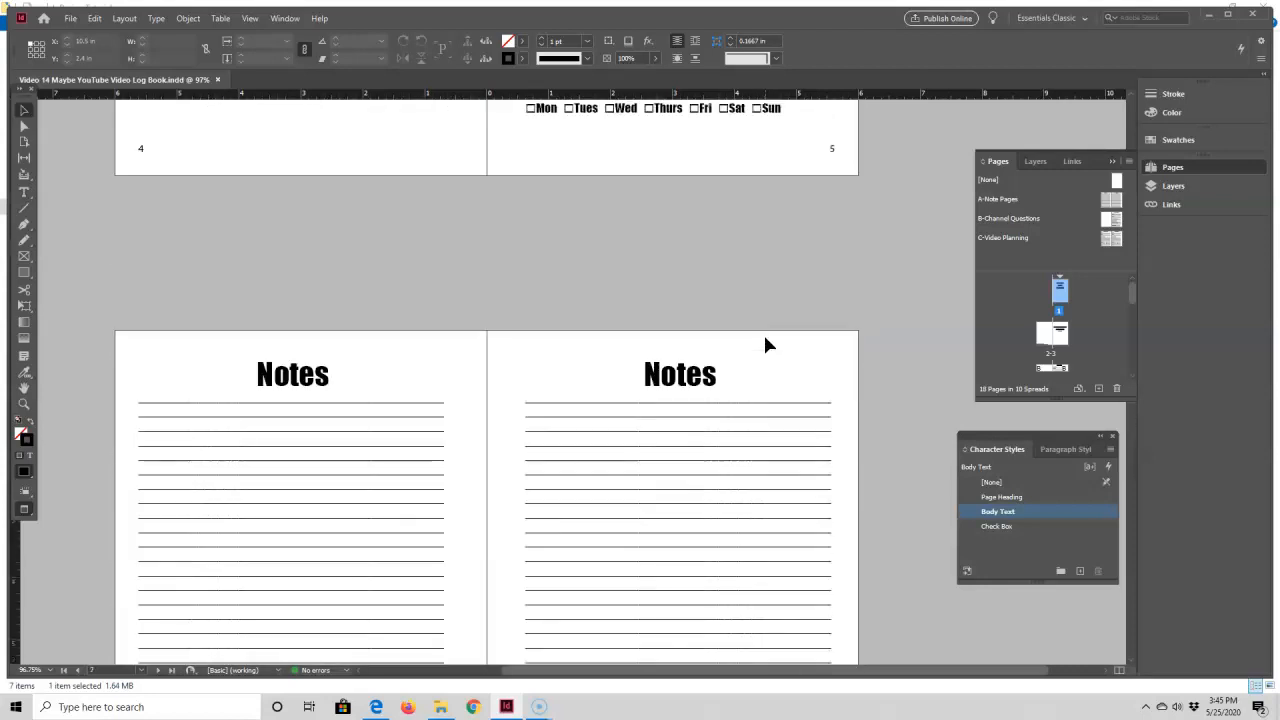
scroll(765, 344, "up", 5)
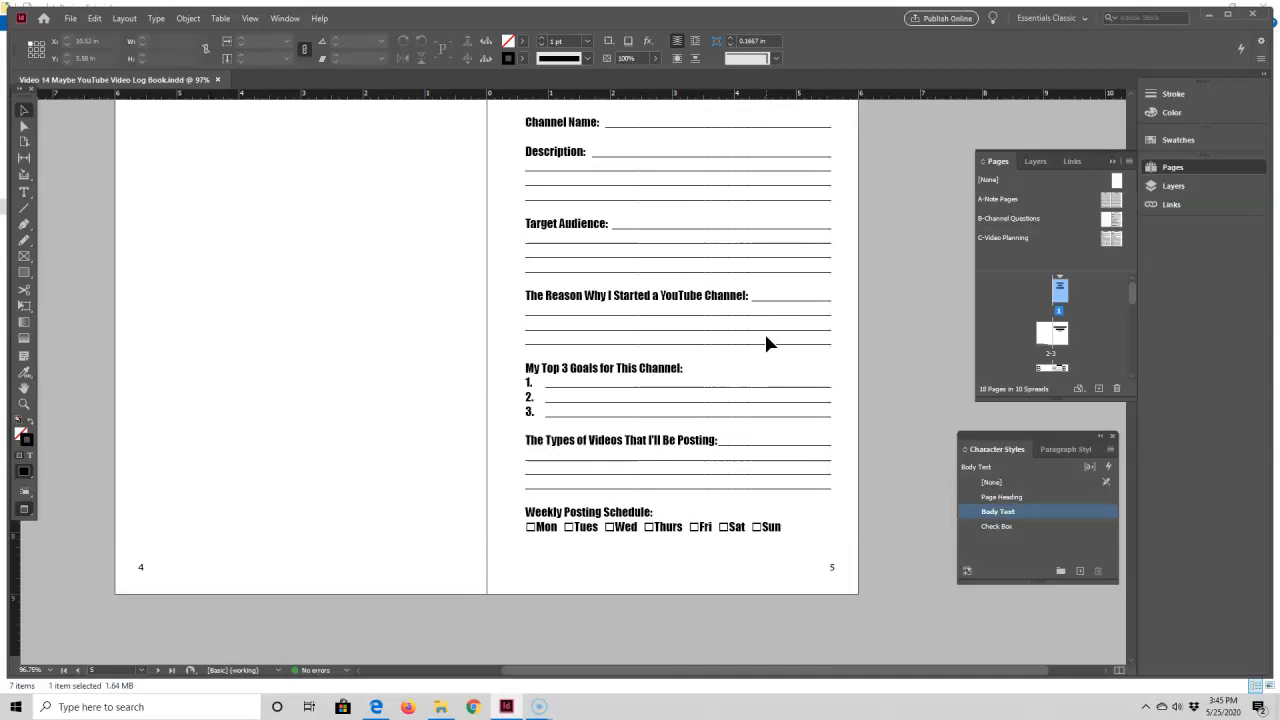
scroll(764, 331, "up", 2)
left_click(651, 194)
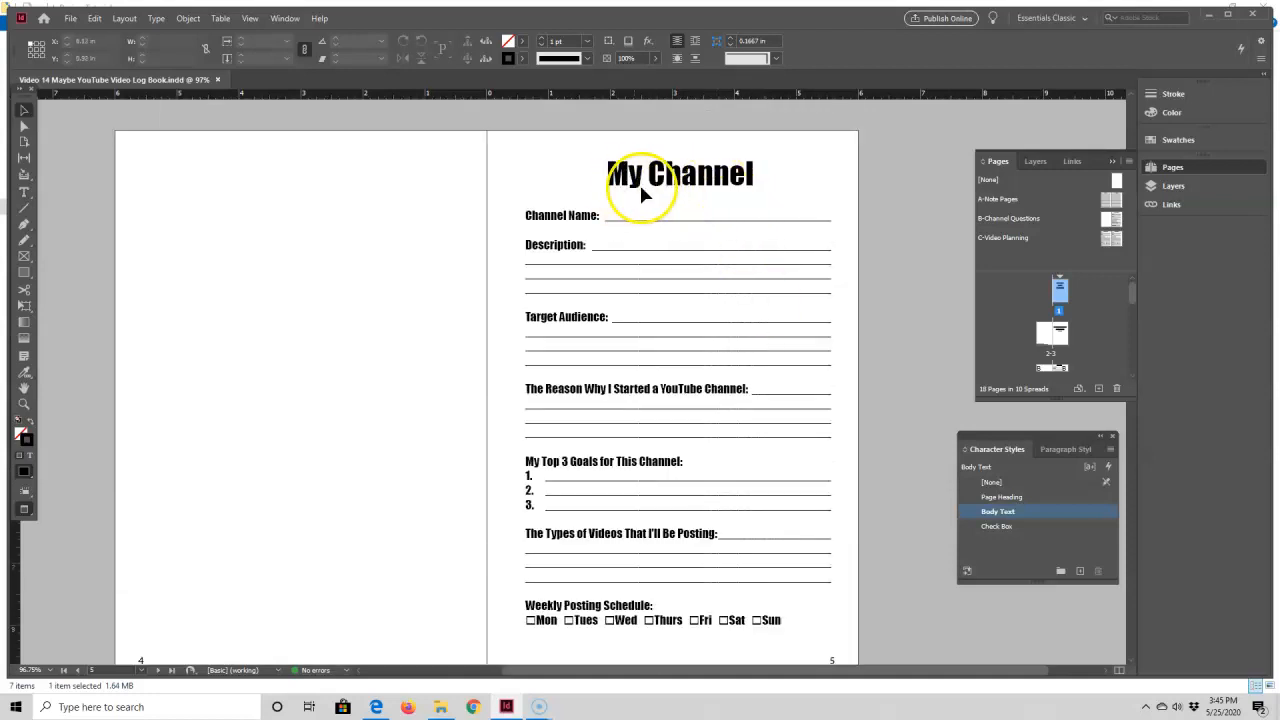
scroll(730, 210, "down", 2)
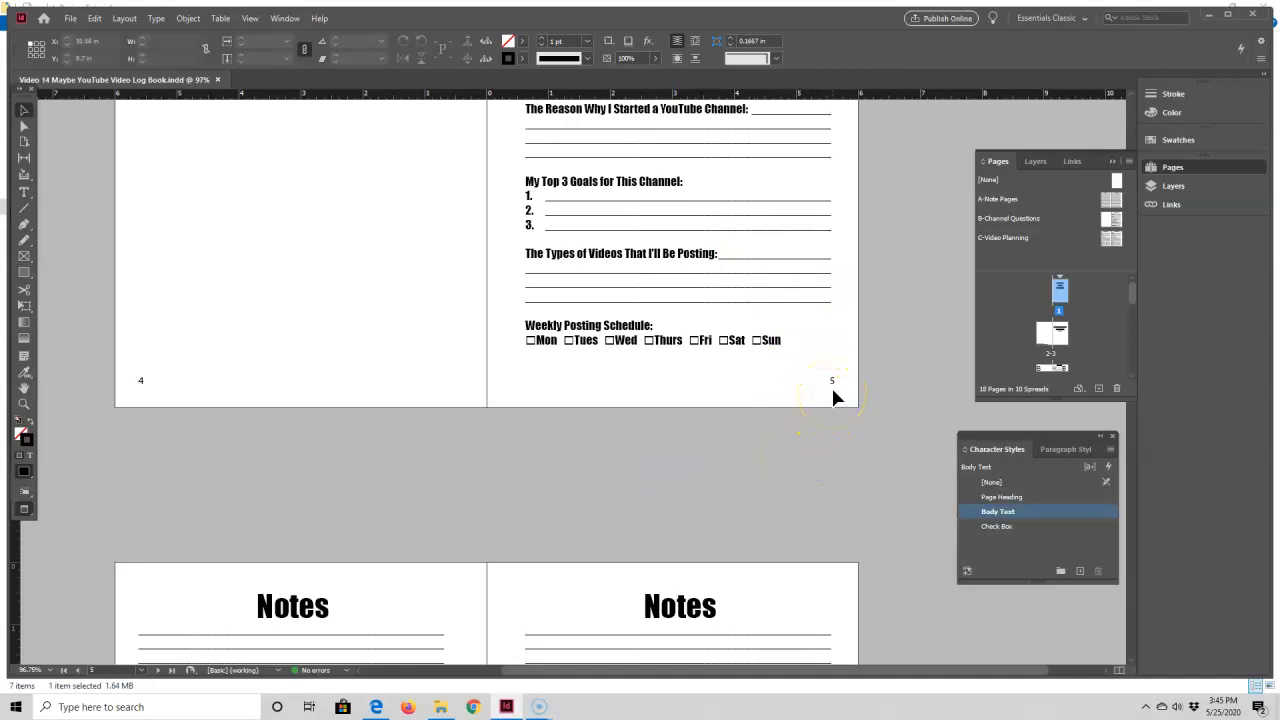
Step: Insert 104 pages after page 5 using the C-Video Planning master
scroll(1094, 349, "down", 2)
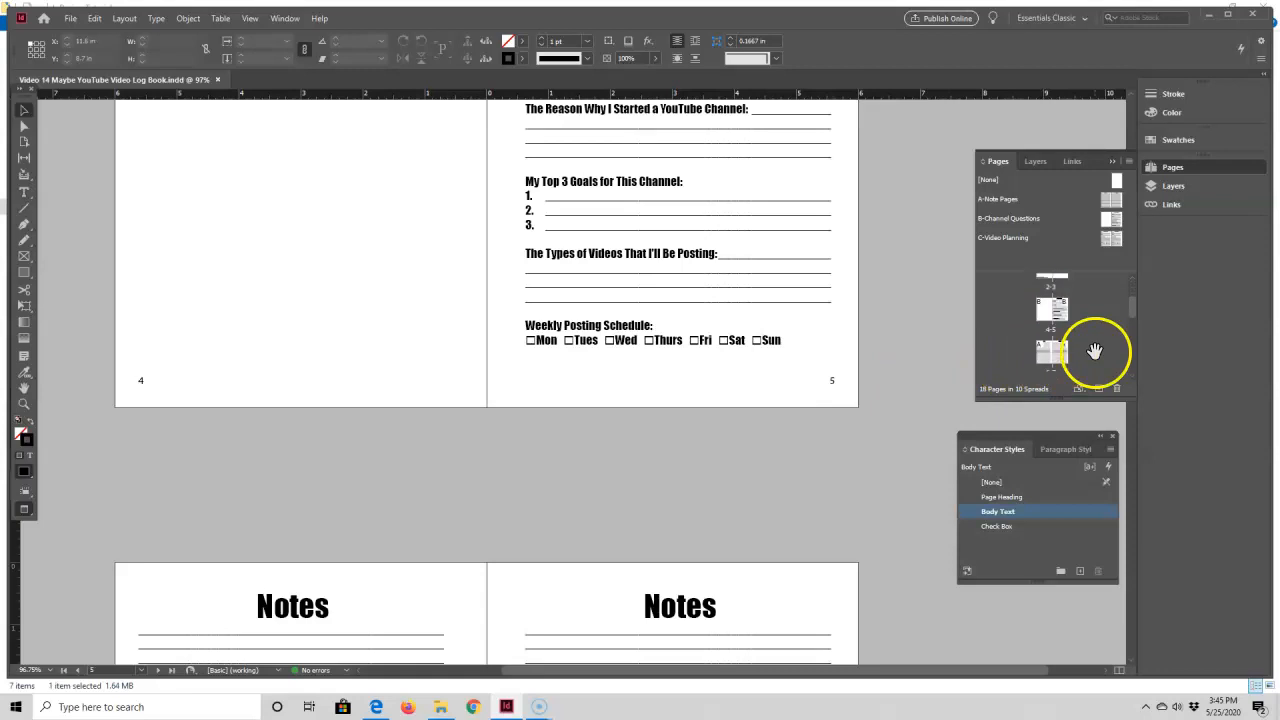
double_click(1064, 318)
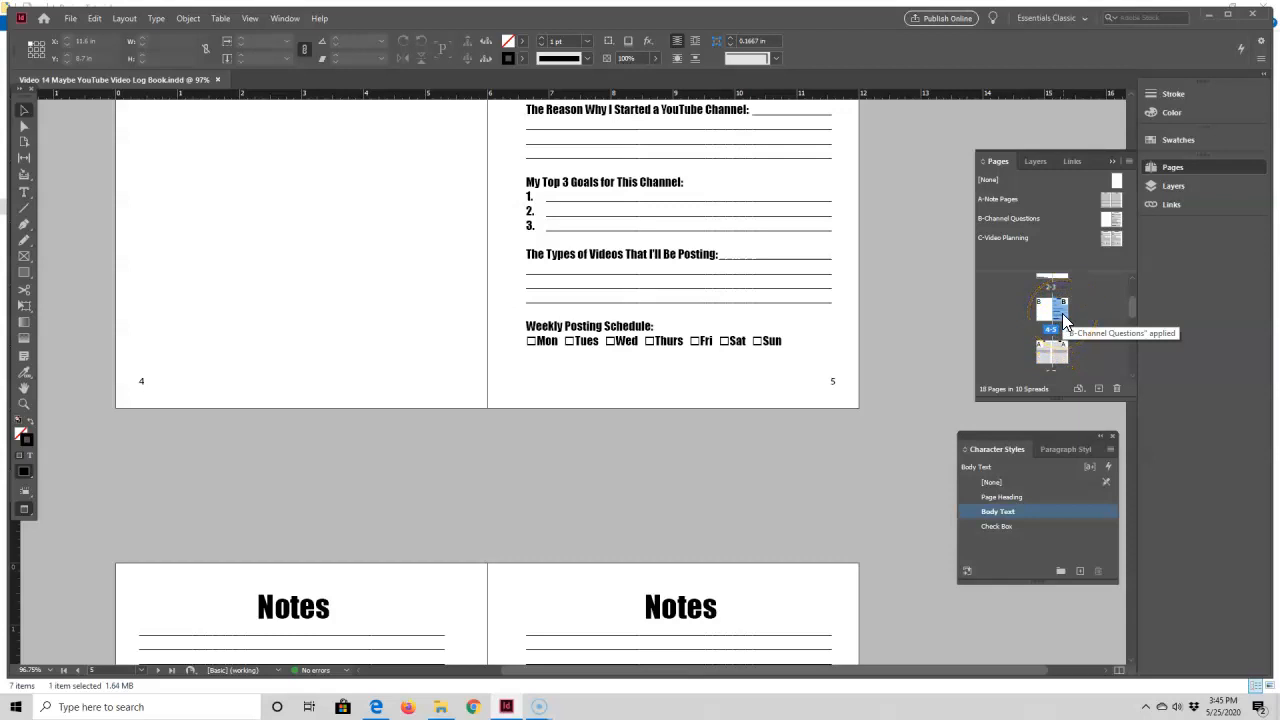
right_click(1065, 318)
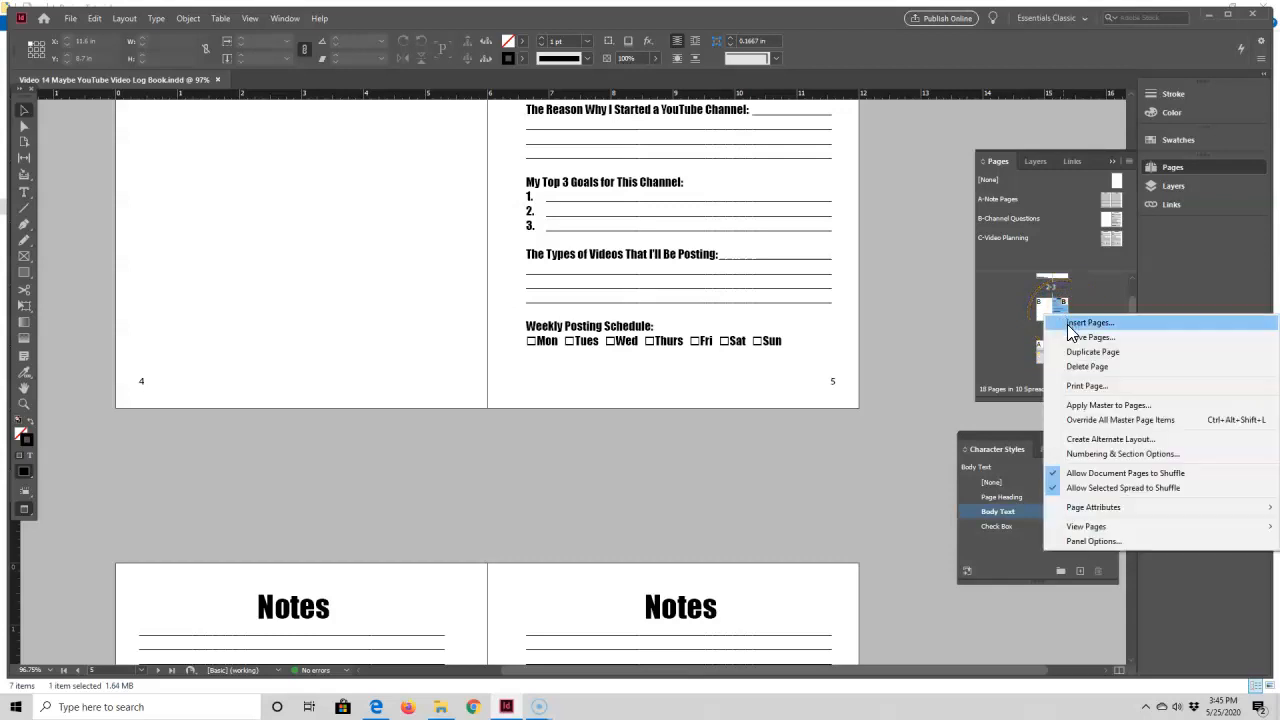
left_click(1070, 324)
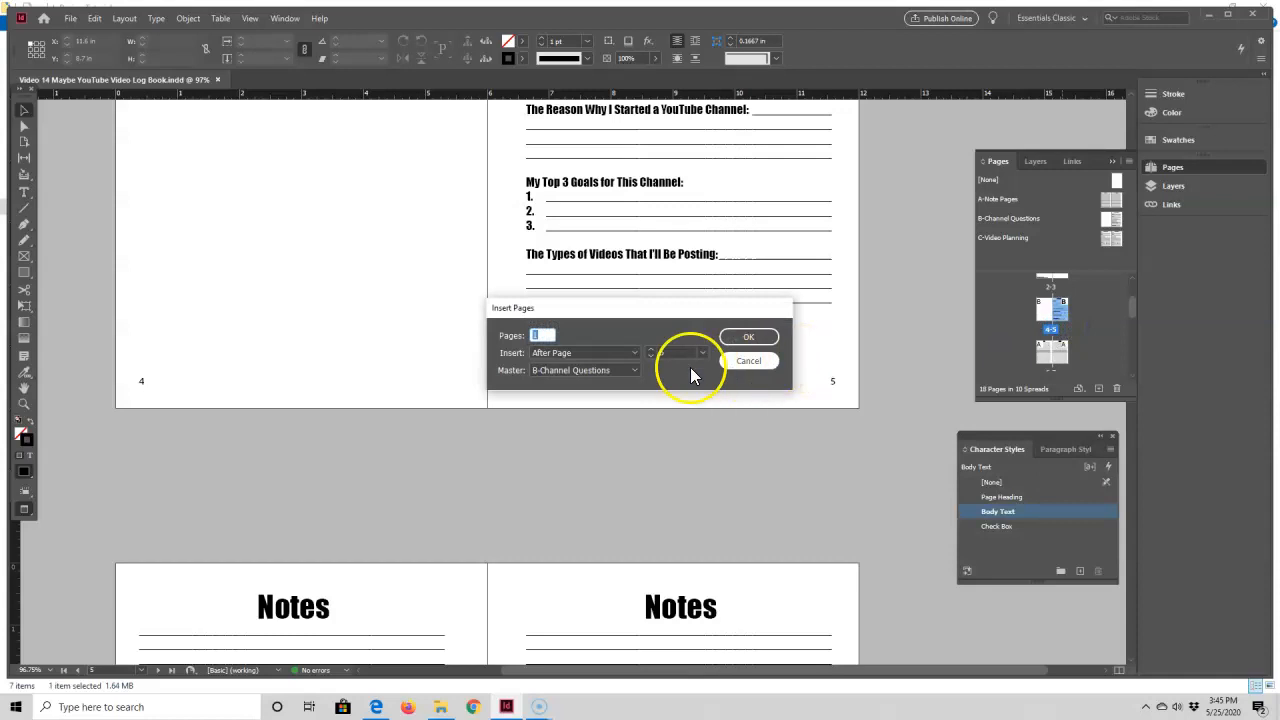
type("104")
key("Tab")
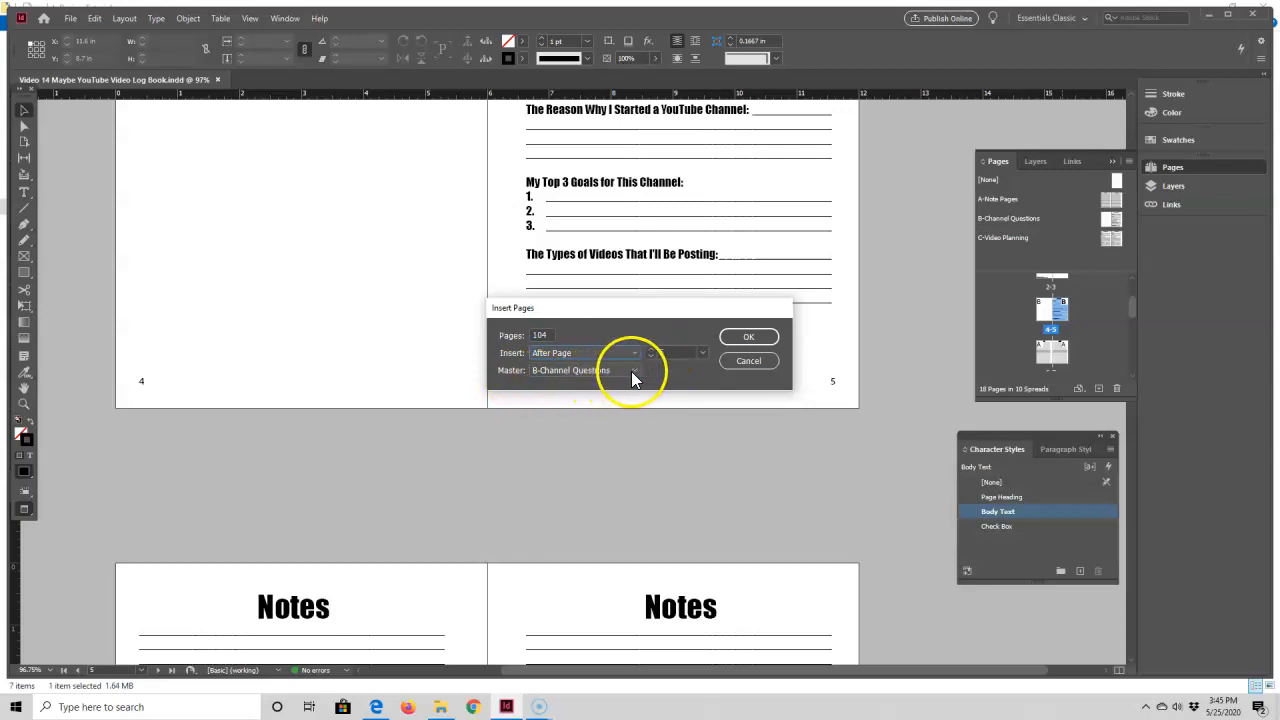
left_click(630, 372)
left_click(585, 428)
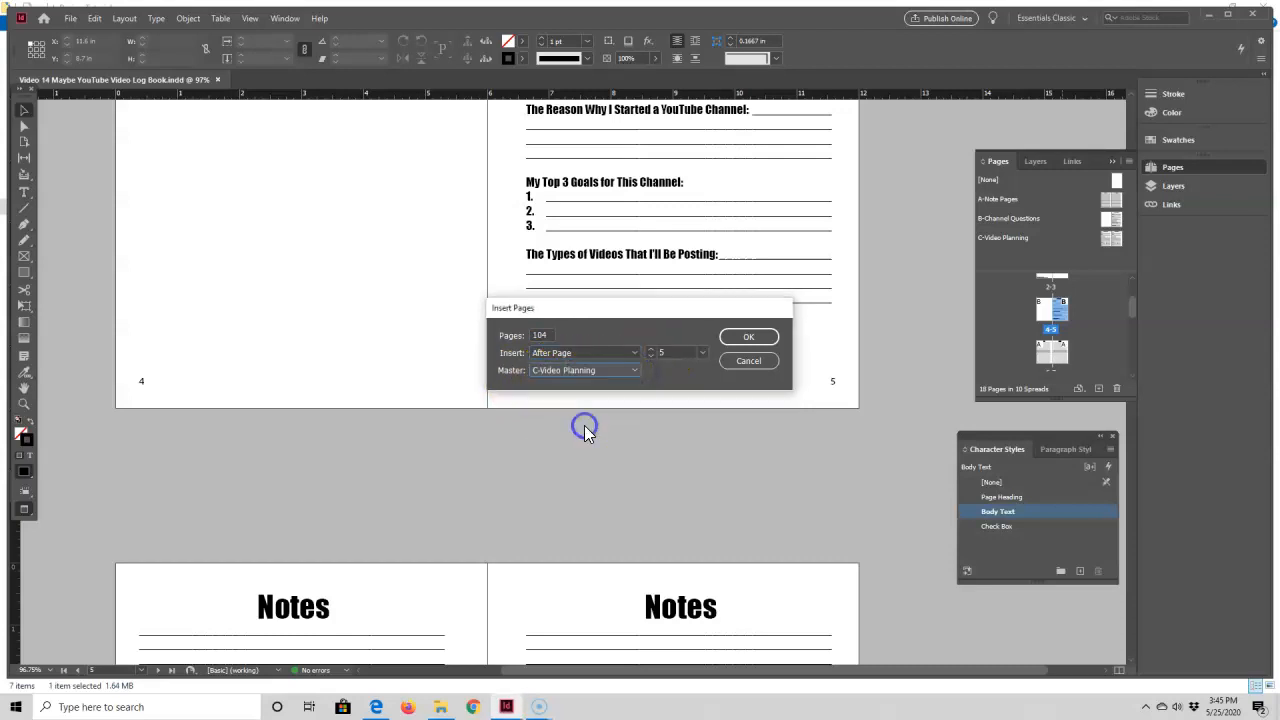
left_click(748, 337)
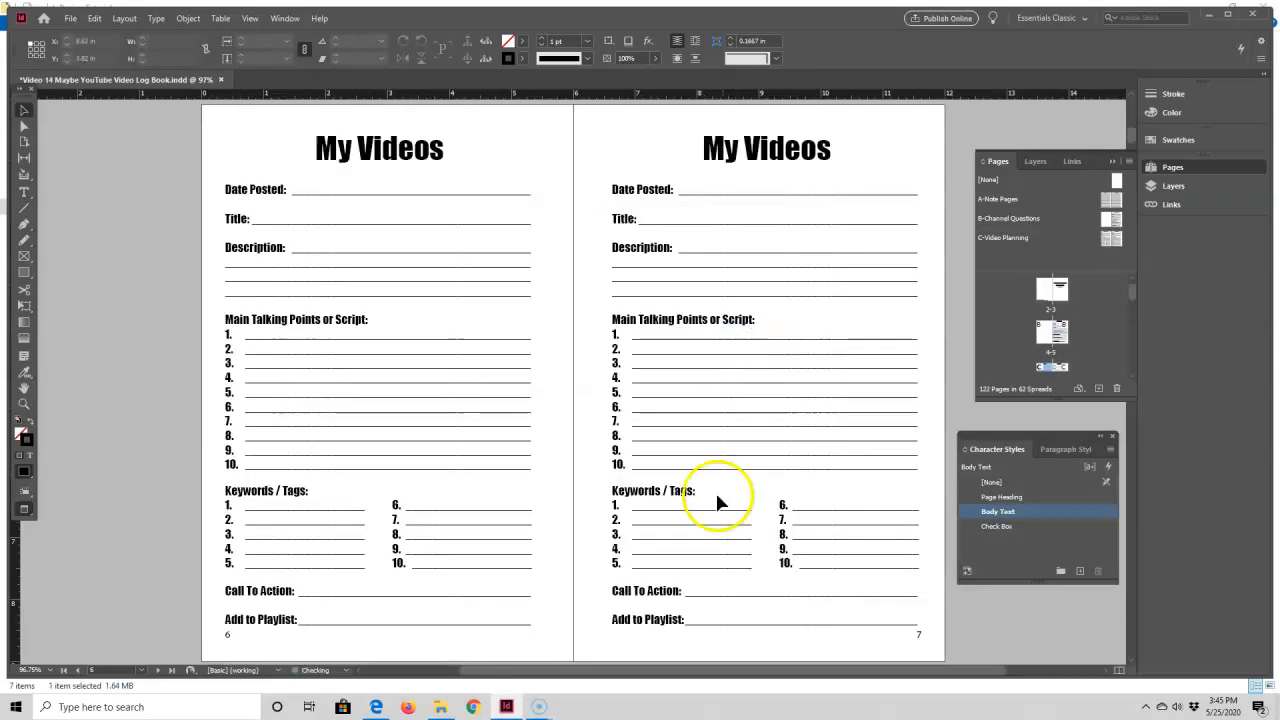
Step: Examine the inserted My Videos pages and their page numbers, returning to the spread of pages 6 and 7
left_click_drag(777, 665, 820, 668)
scroll(705, 535, "up", 5)
scroll(701, 530, "up", 3)
scroll(686, 420, "down", 10)
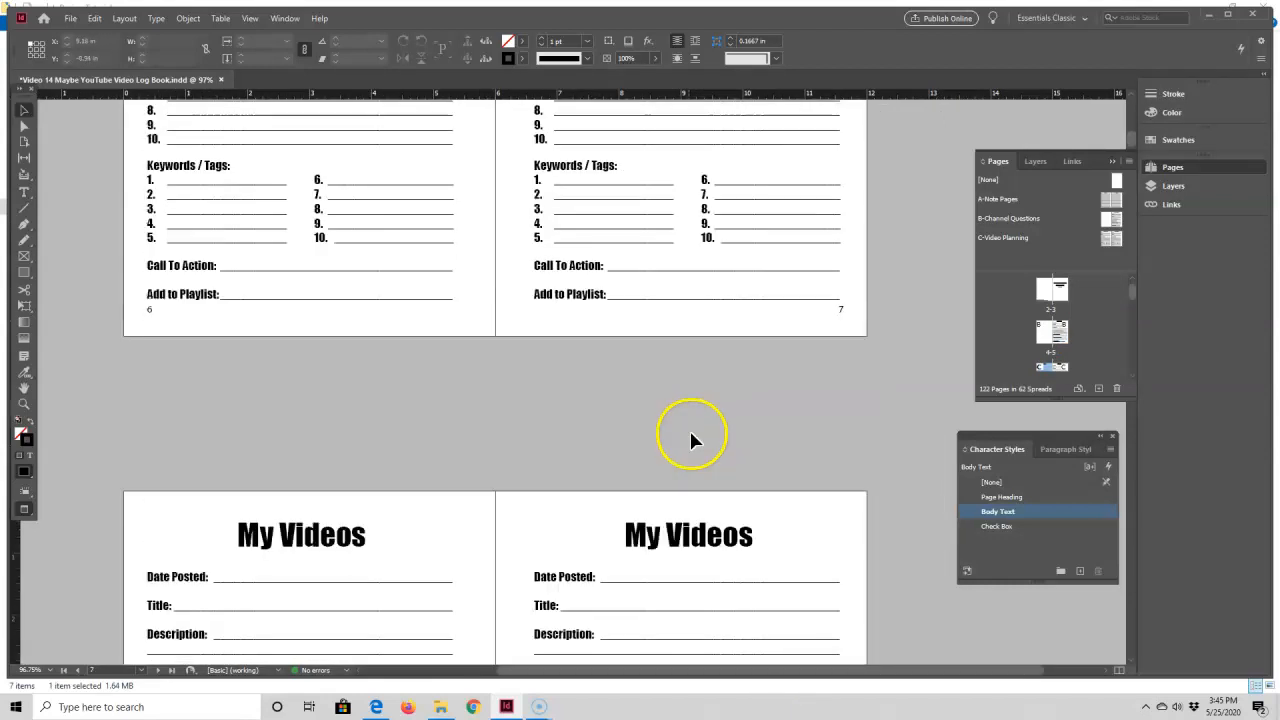
scroll(690, 440, "down", 15)
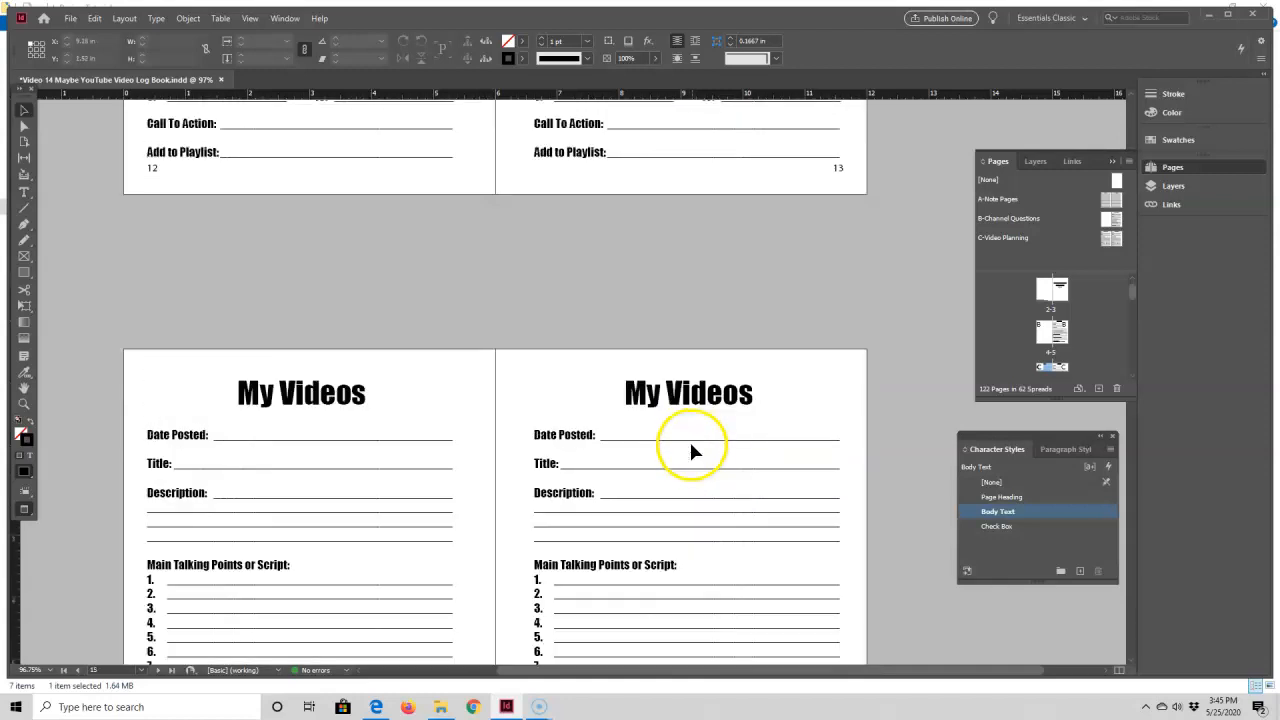
scroll(690, 446, "down", 12)
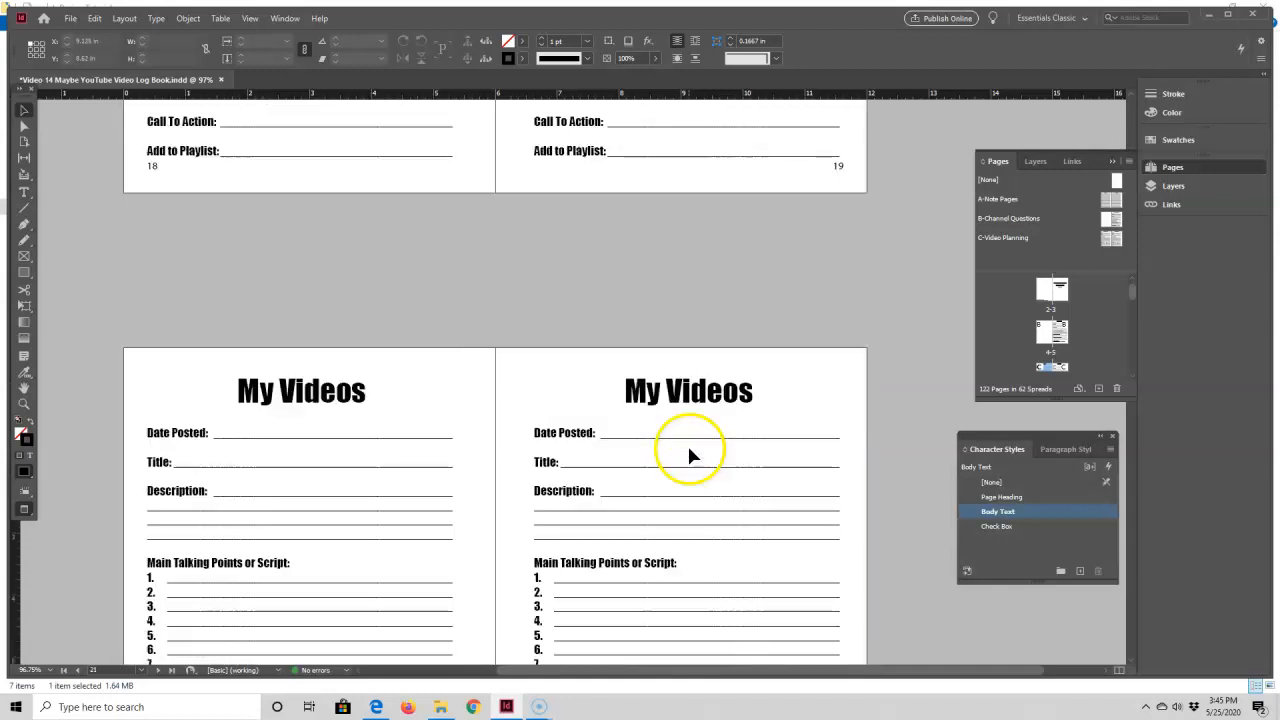
scroll(688, 455, "down", 4)
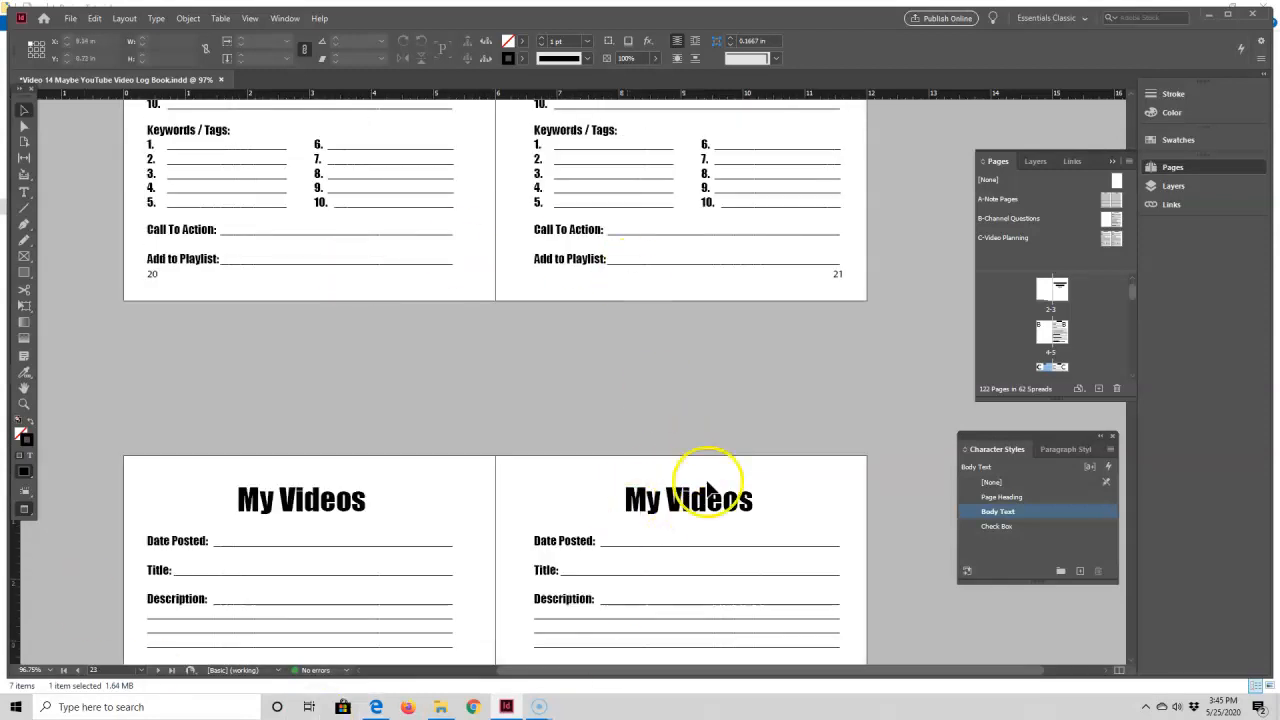
double_click(1045, 368)
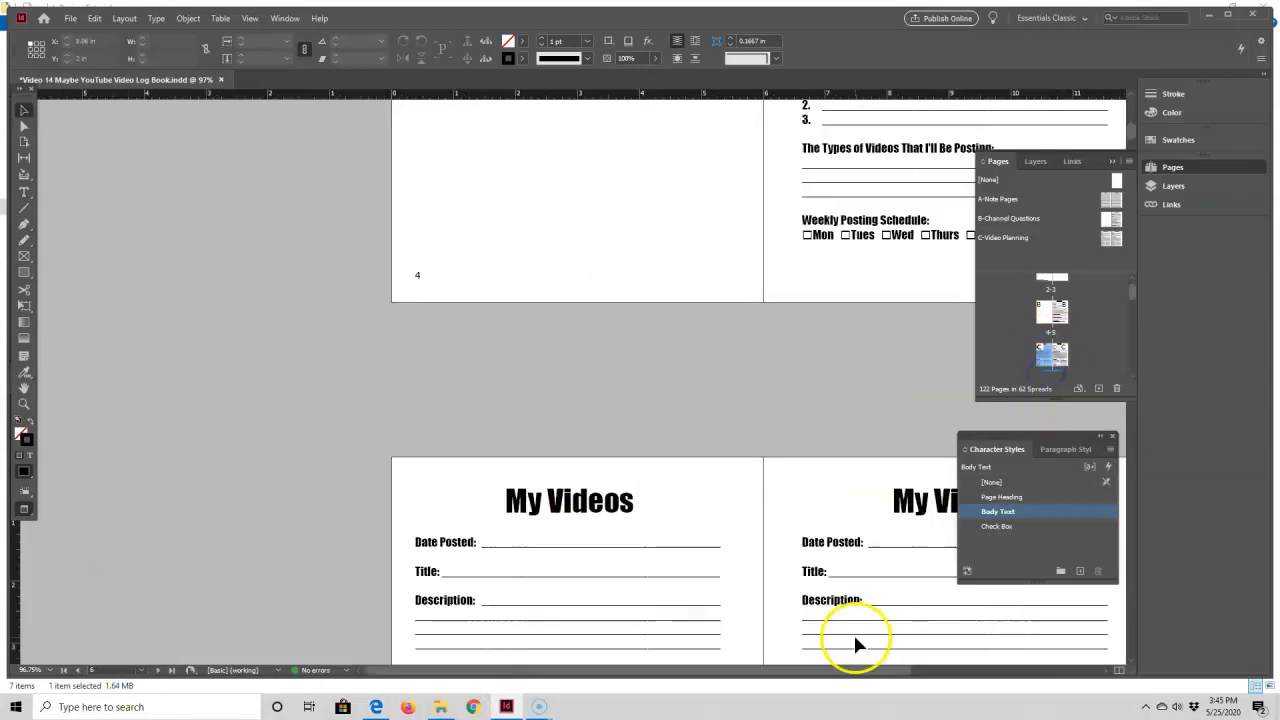
left_click_drag(857, 670, 978, 670)
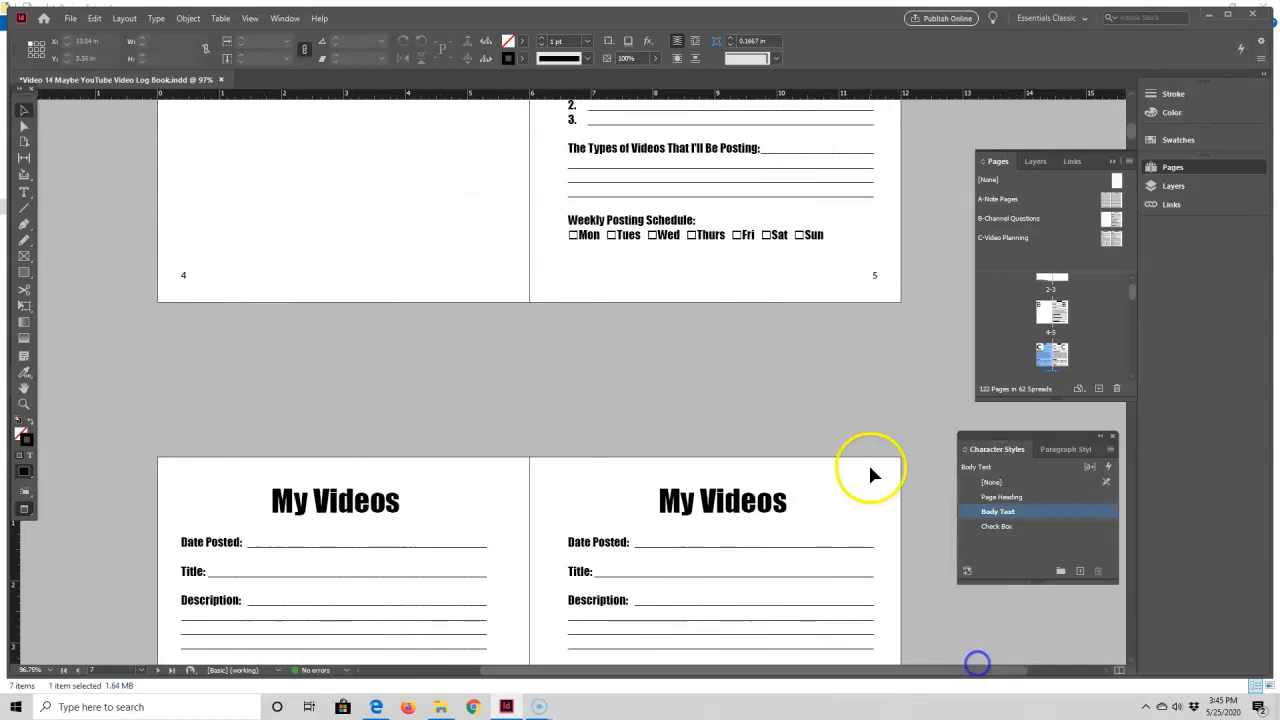
scroll(866, 468, "down", 2)
scroll(863, 467, "up", 1)
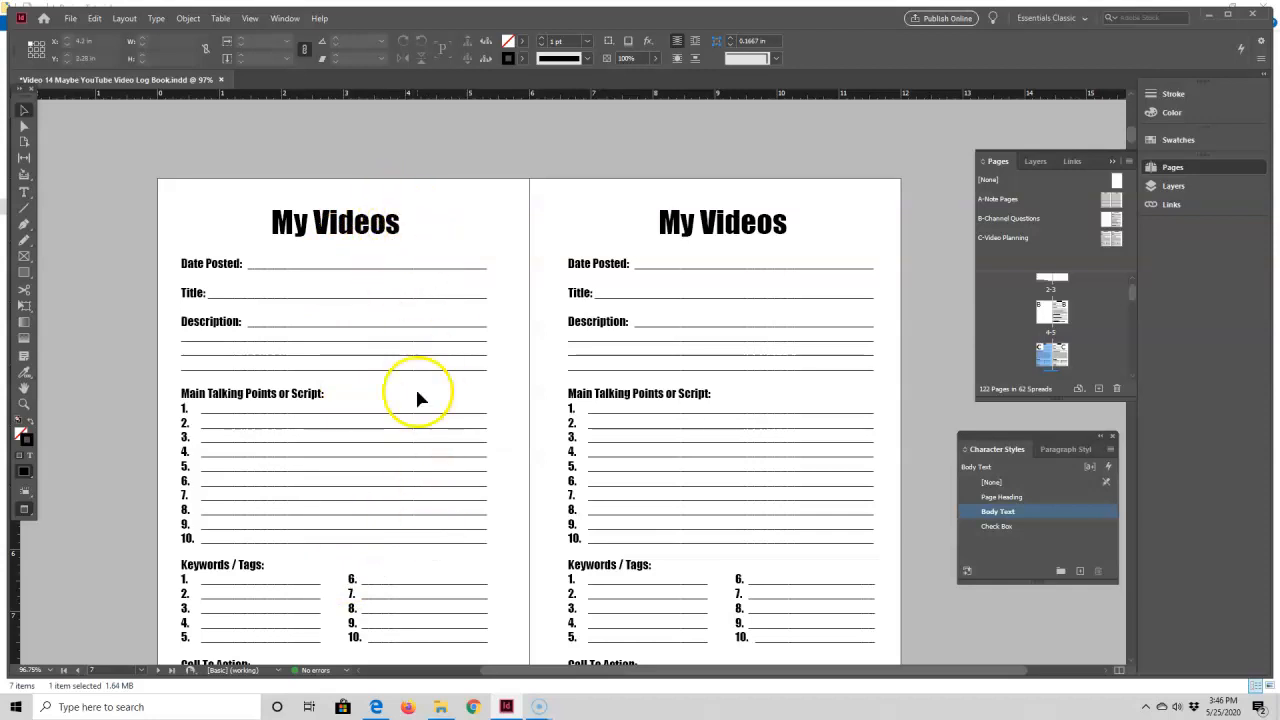
scroll(271, 480, "down", 2)
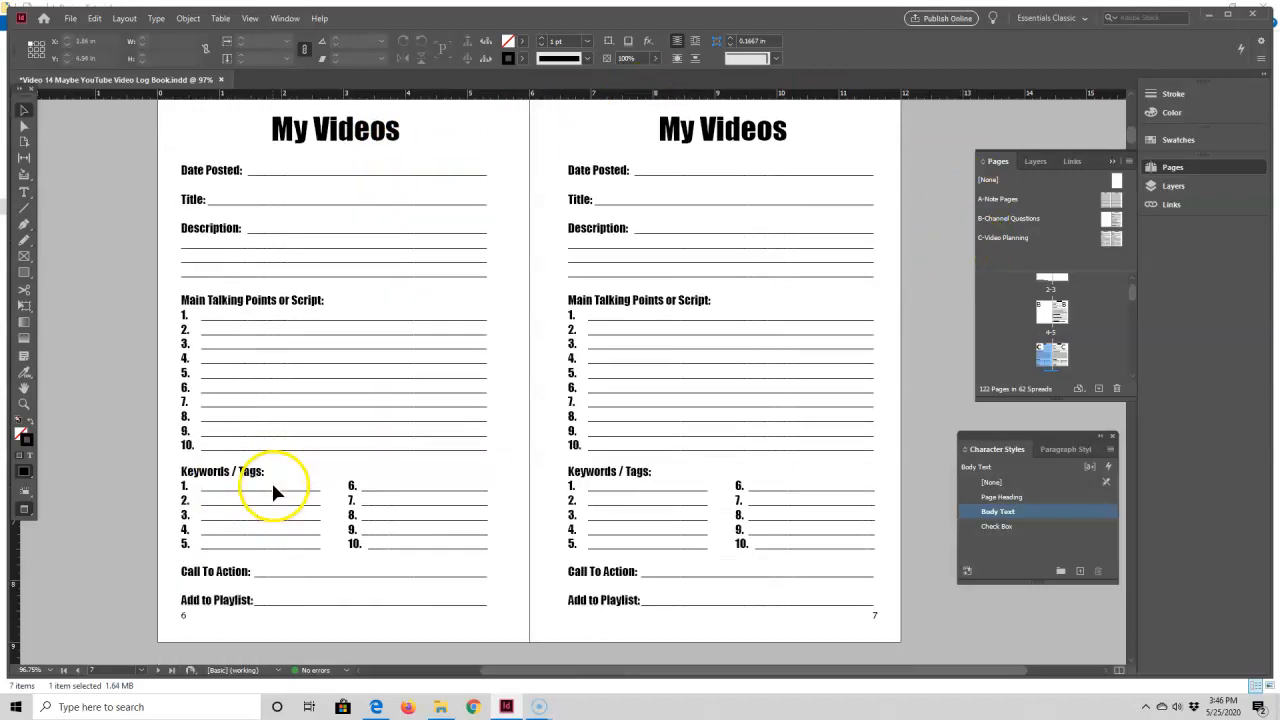
Step: Apply the [None] master to page 6 to make it blank
scroll(1037, 342, "down", 1)
left_click_drag(1047, 352, 1047, 348)
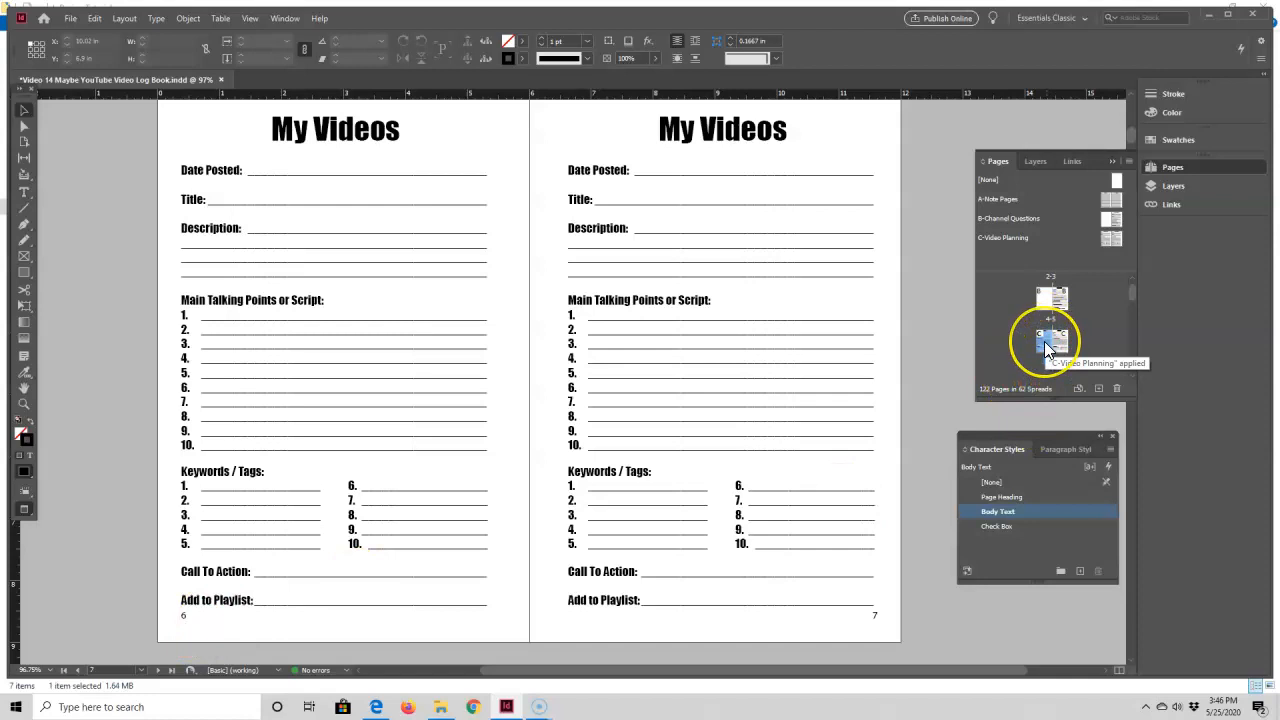
right_click(1047, 350)
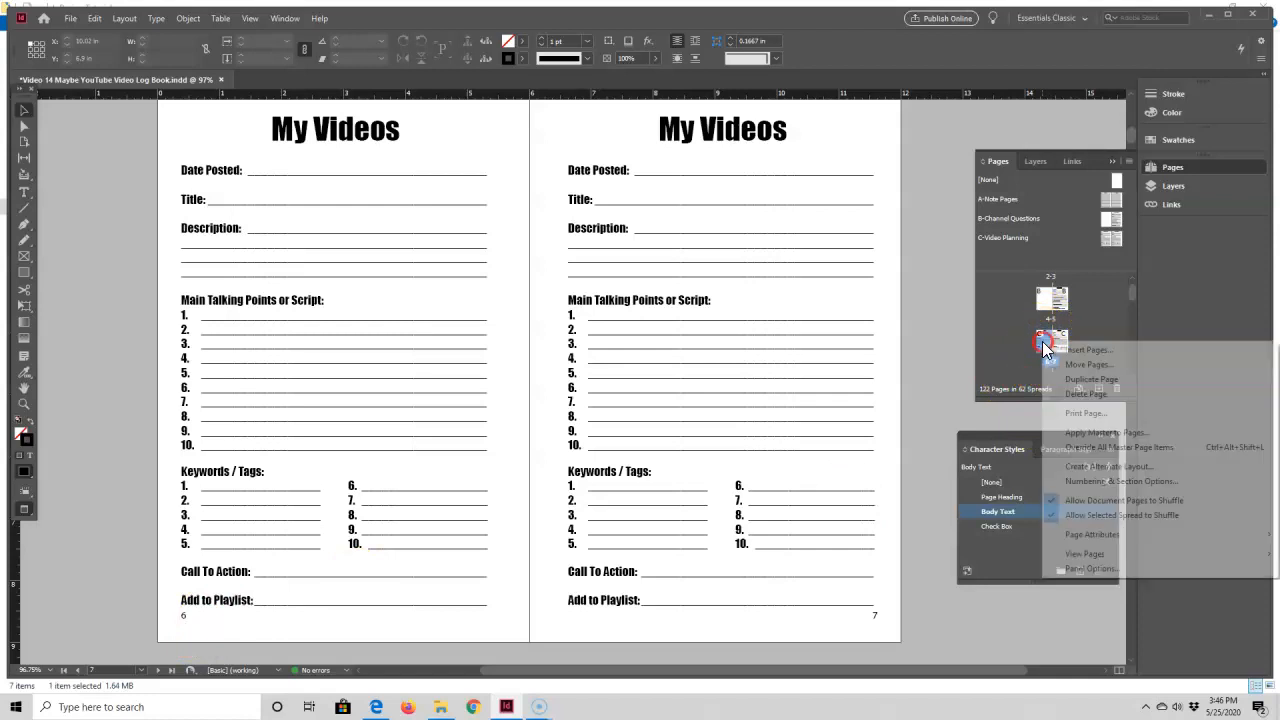
left_click(1071, 436)
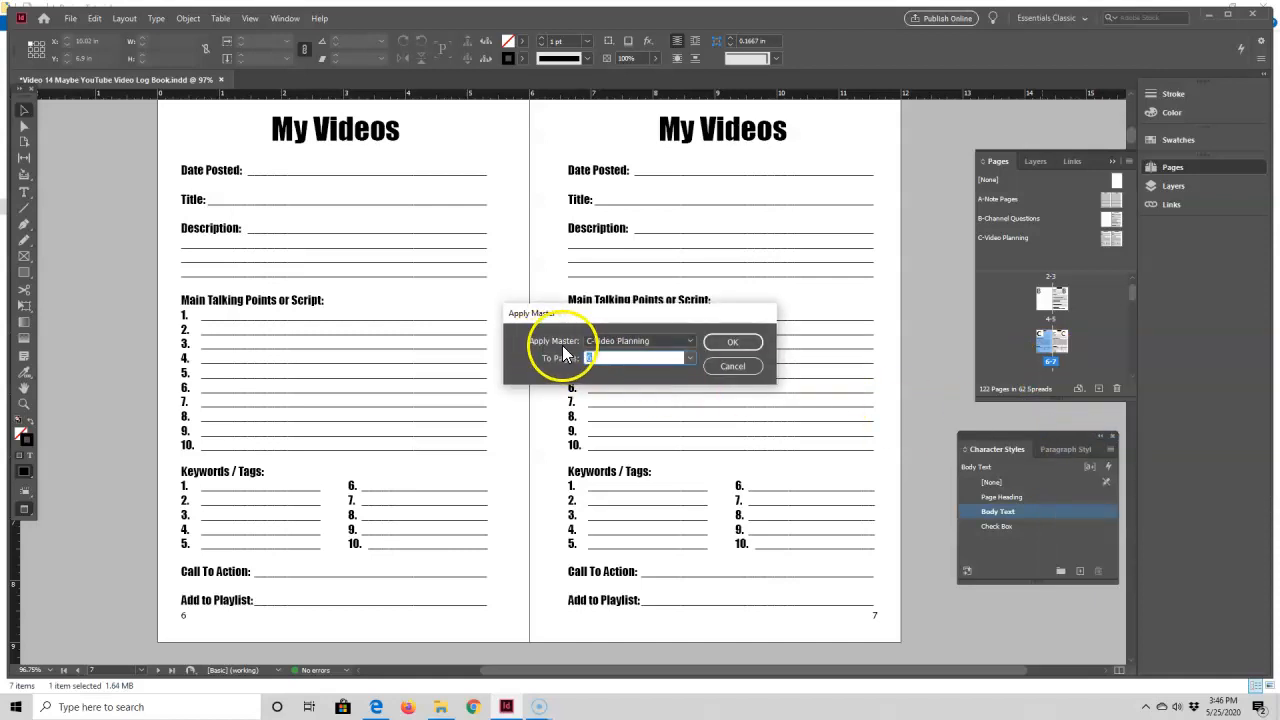
left_click(690, 342)
left_click(614, 355)
left_click(740, 341)
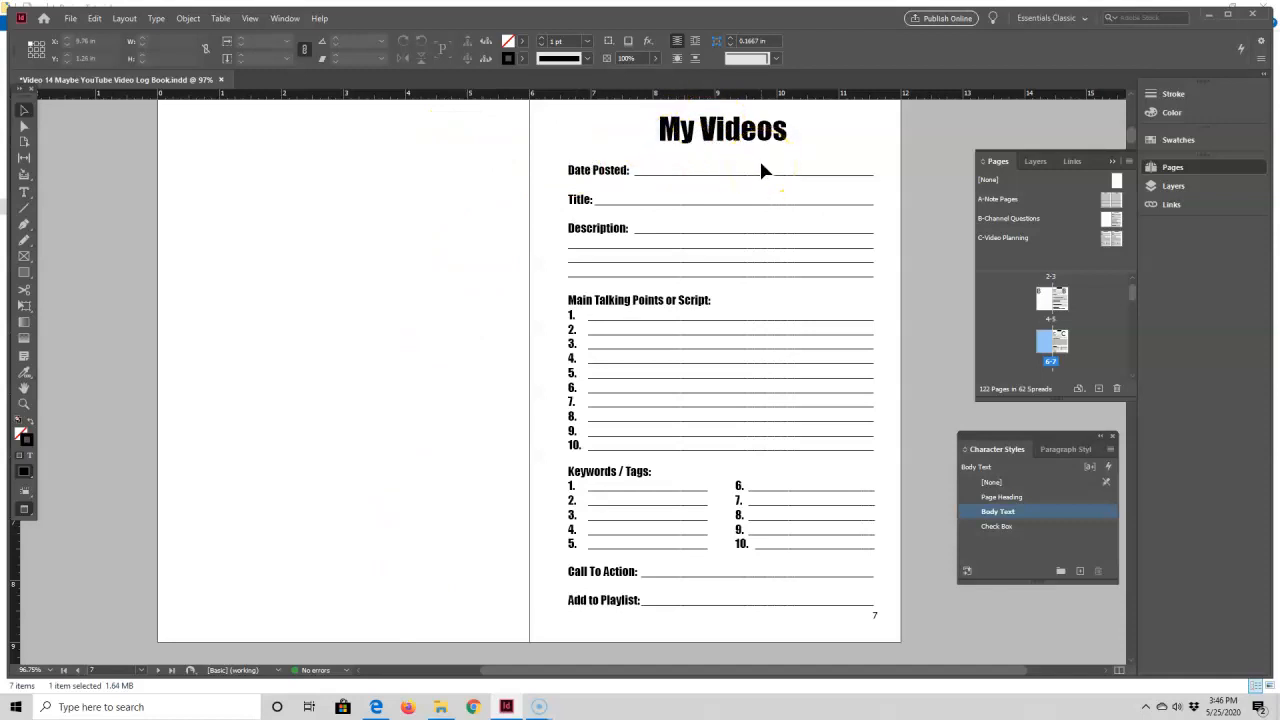
Step: Examine the My Videos spread on pages 108 and 109 and the Notes spread on pages 110 and 111
left_click_drag(1133, 293, 1131, 363)
scroll(1112, 346, "up", 5)
scroll(1112, 346, "up", 4)
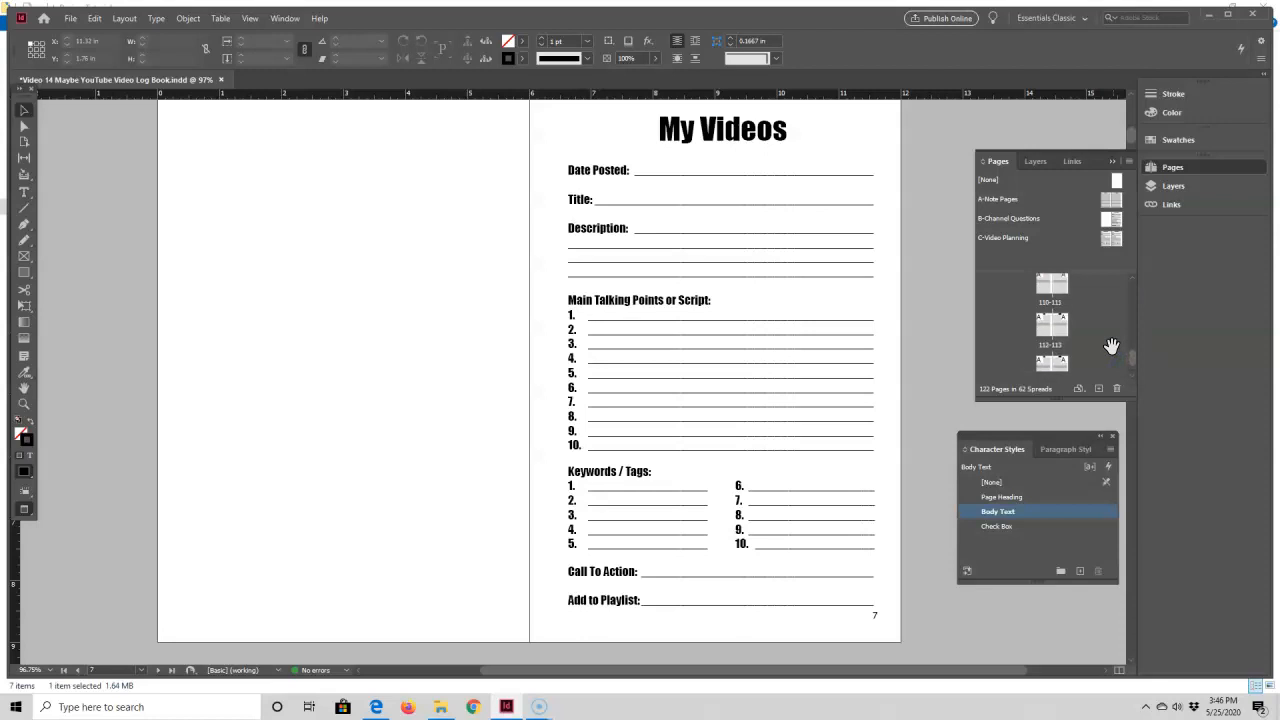
left_click(1053, 285)
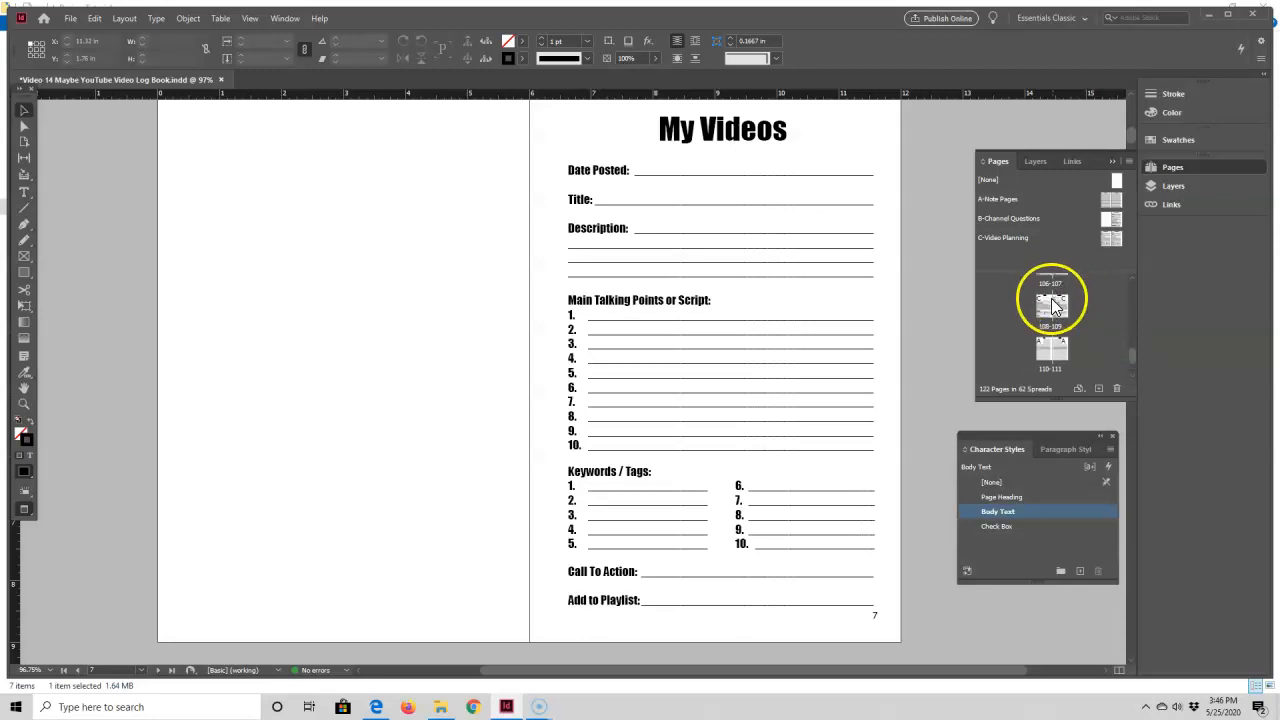
double_click(1049, 300)
left_click_drag(818, 672, 910, 672)
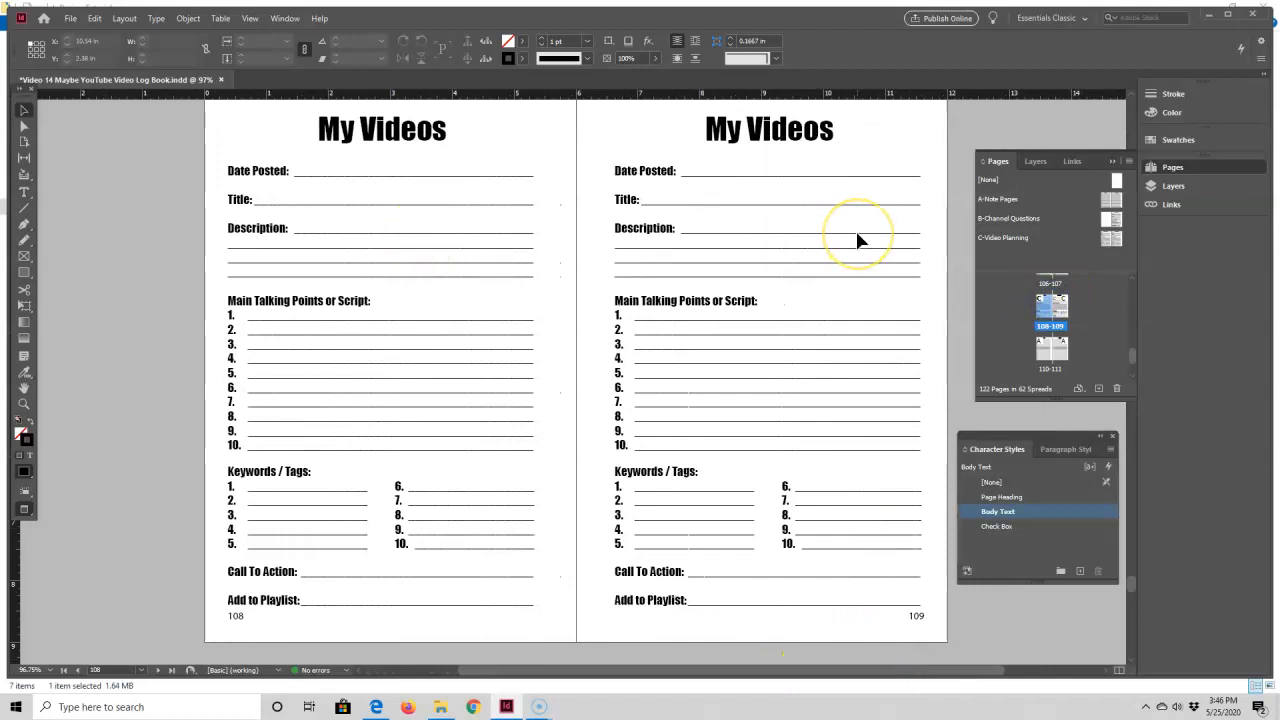
scroll(857, 240, "down", 5)
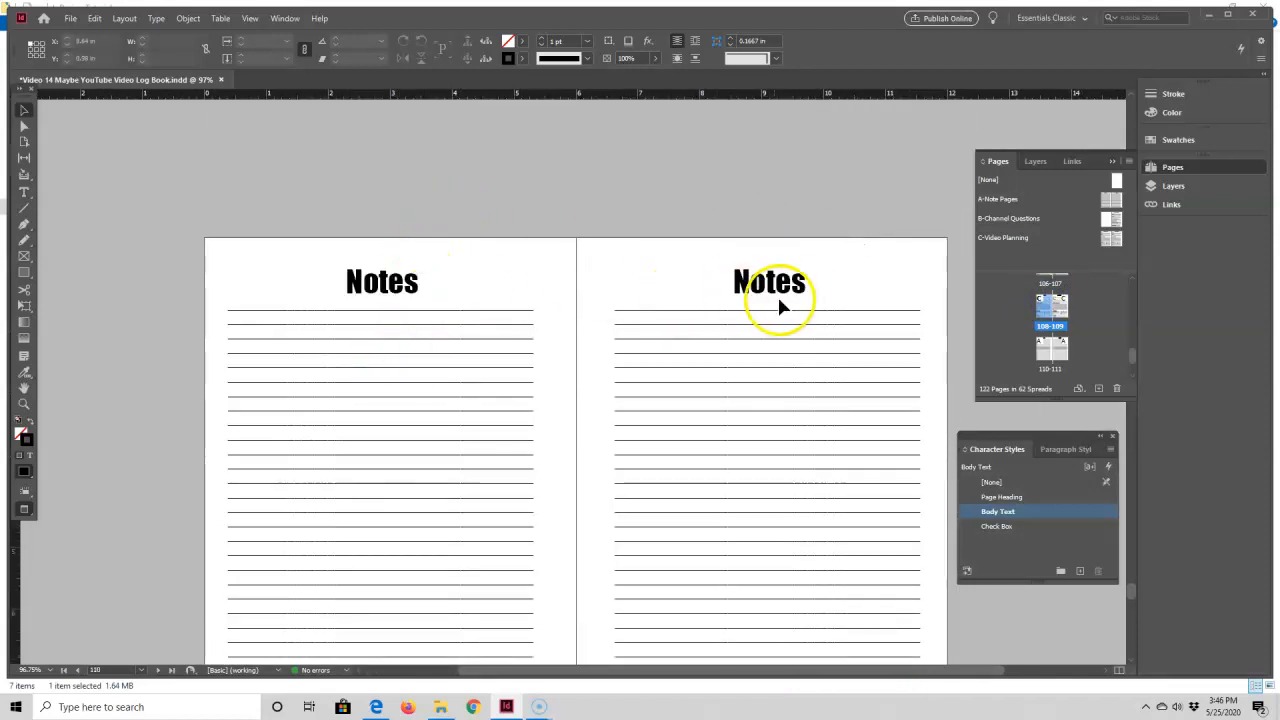
scroll(566, 357, "down", 5)
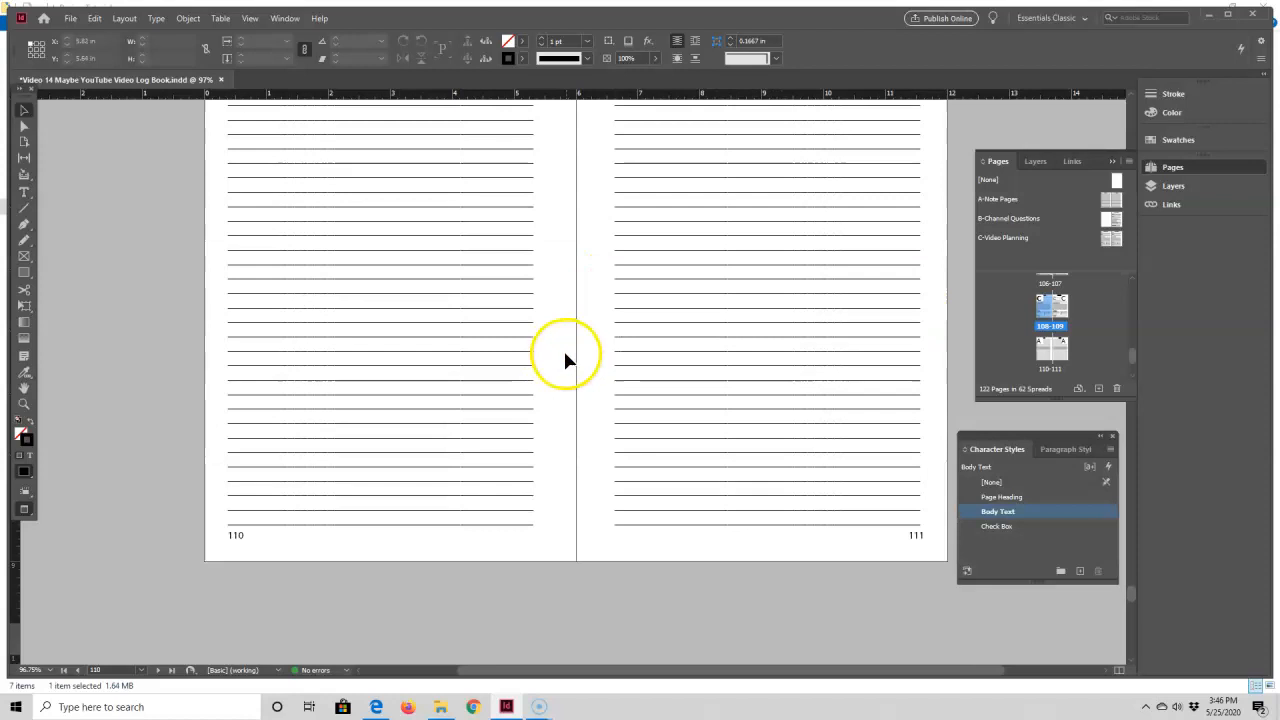
scroll(566, 357, "up", 2)
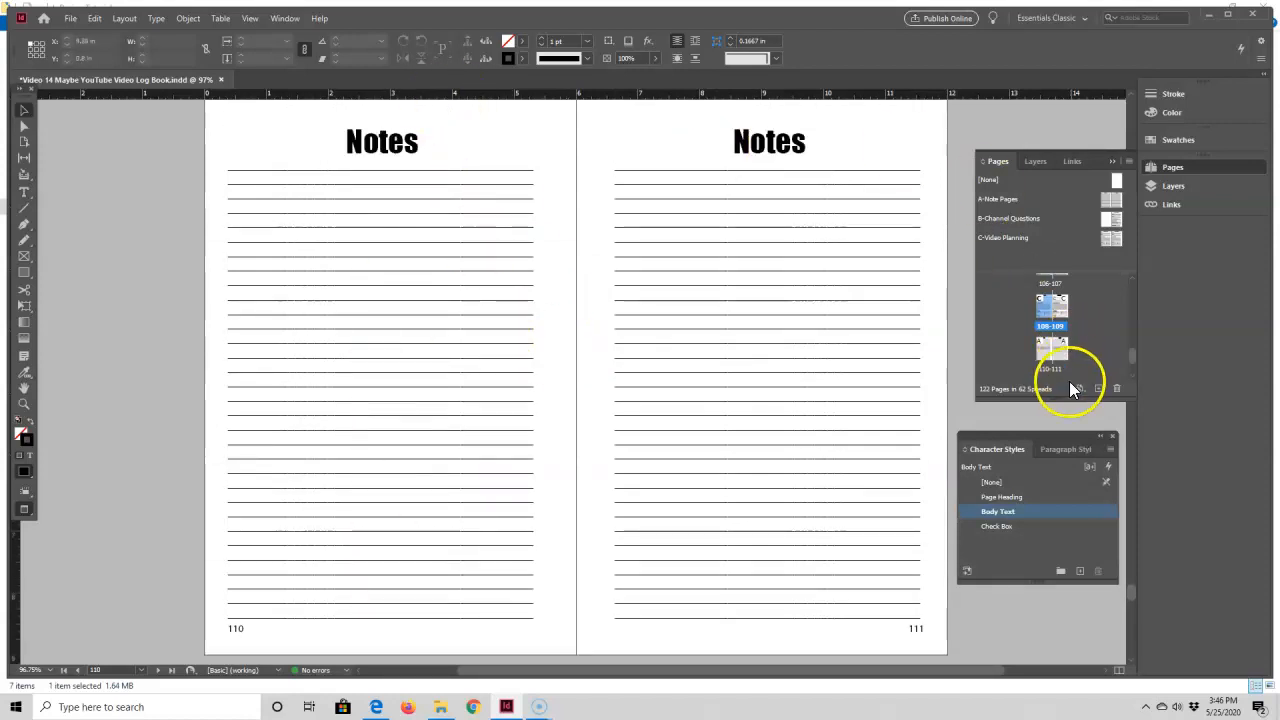
Step: Apply the C-Video Planning master to page 110
left_click(1044, 345)
right_click(1043, 345)
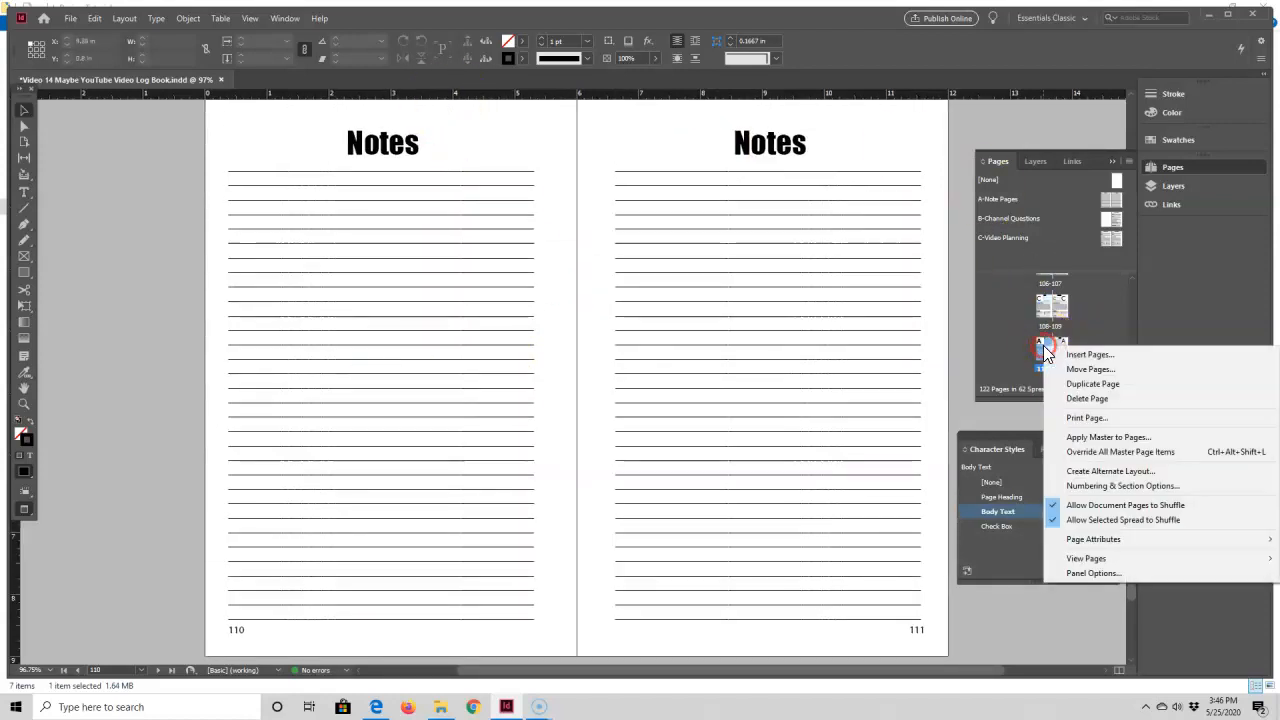
left_click(1085, 438)
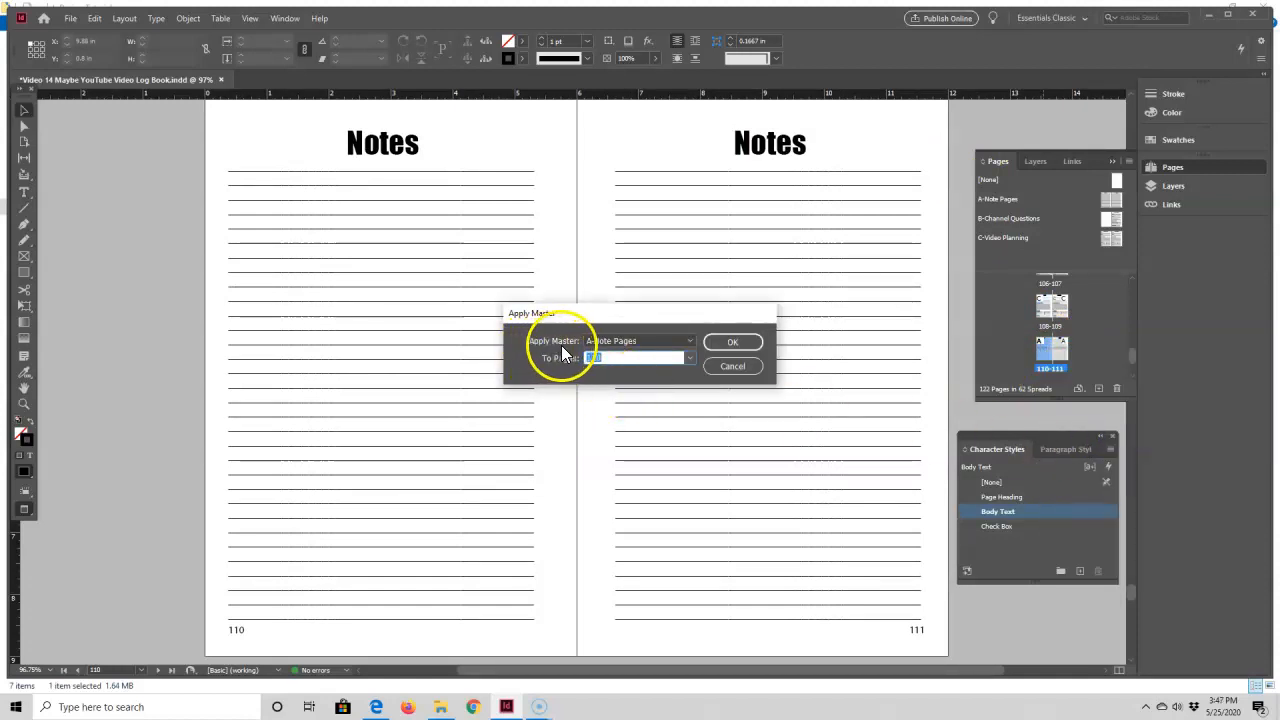
left_click(688, 341)
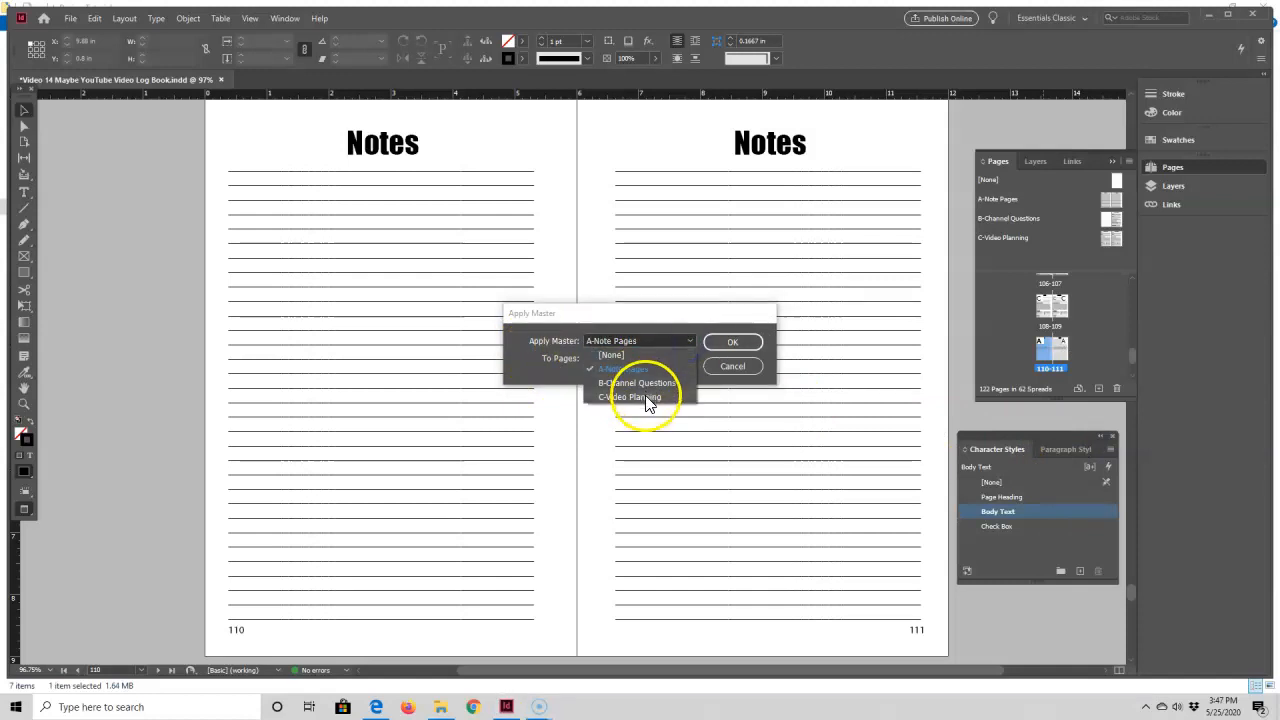
left_click(645, 397)
left_click(731, 343)
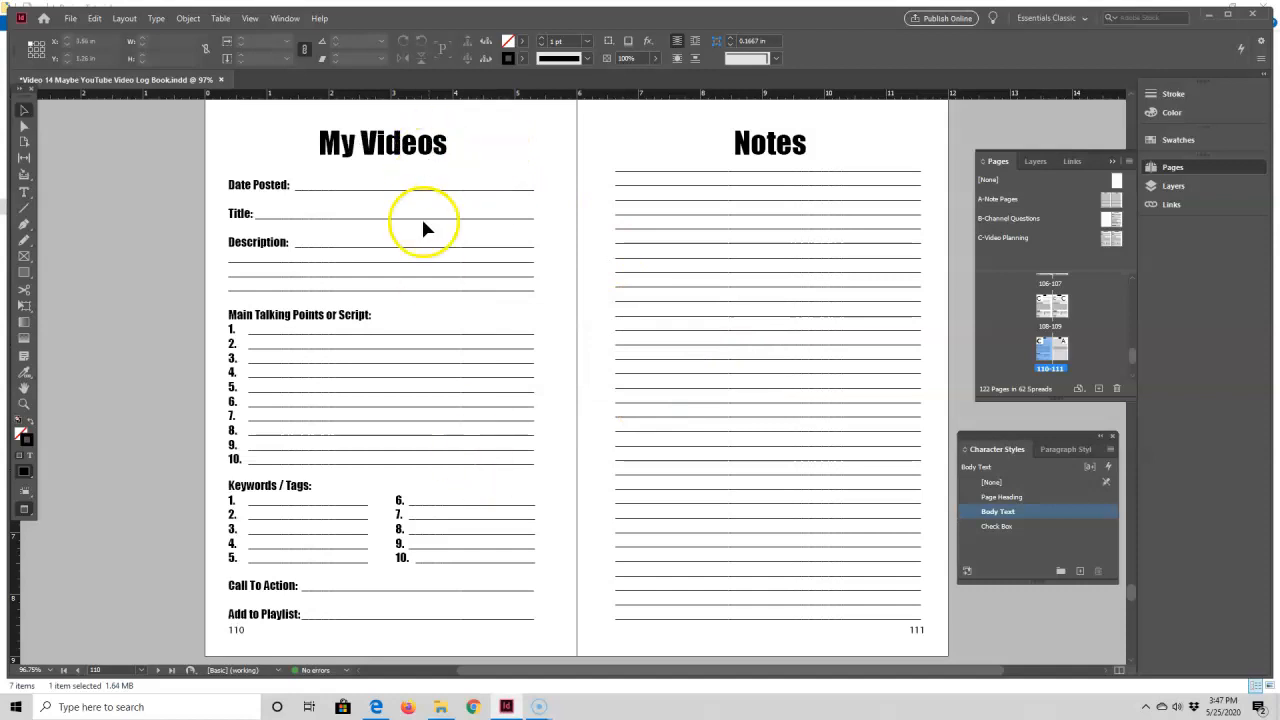
Step: Delete the two Notes spreads on pages 118 to 121 near the end of the document
scroll(686, 191, "down", 10)
scroll(770, 278, "down", 20)
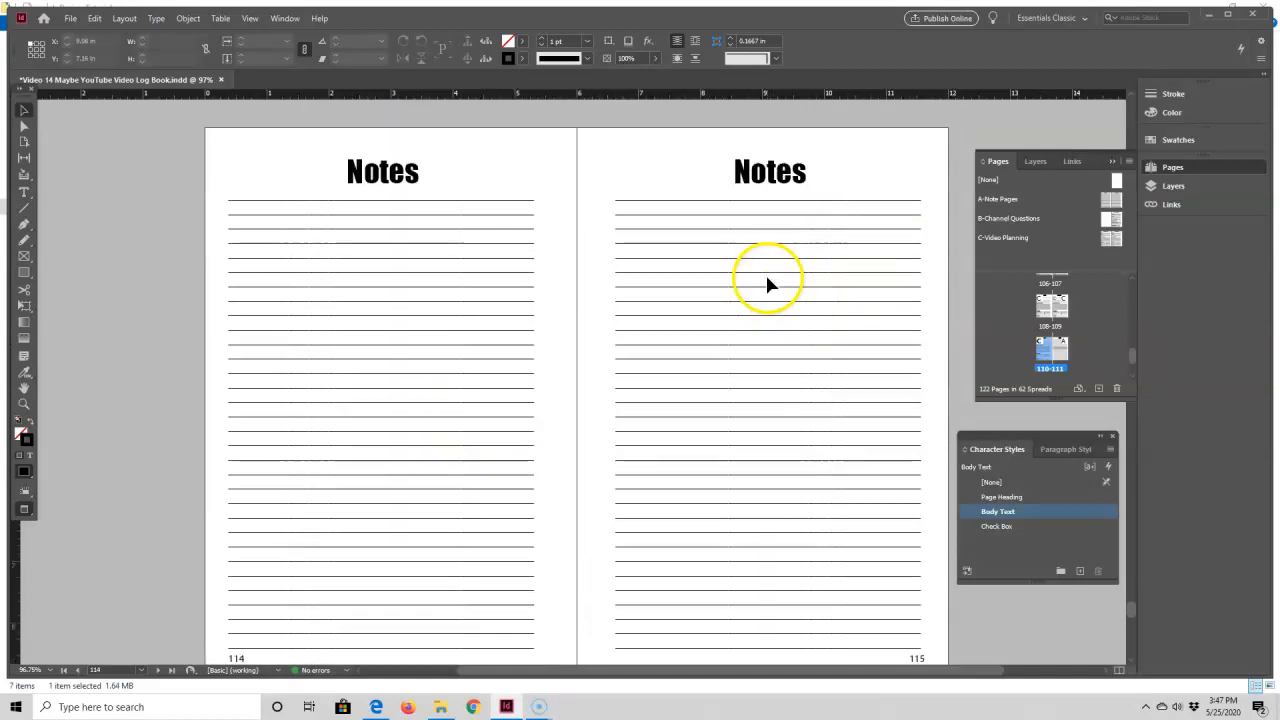
scroll(760, 280, "down", 8)
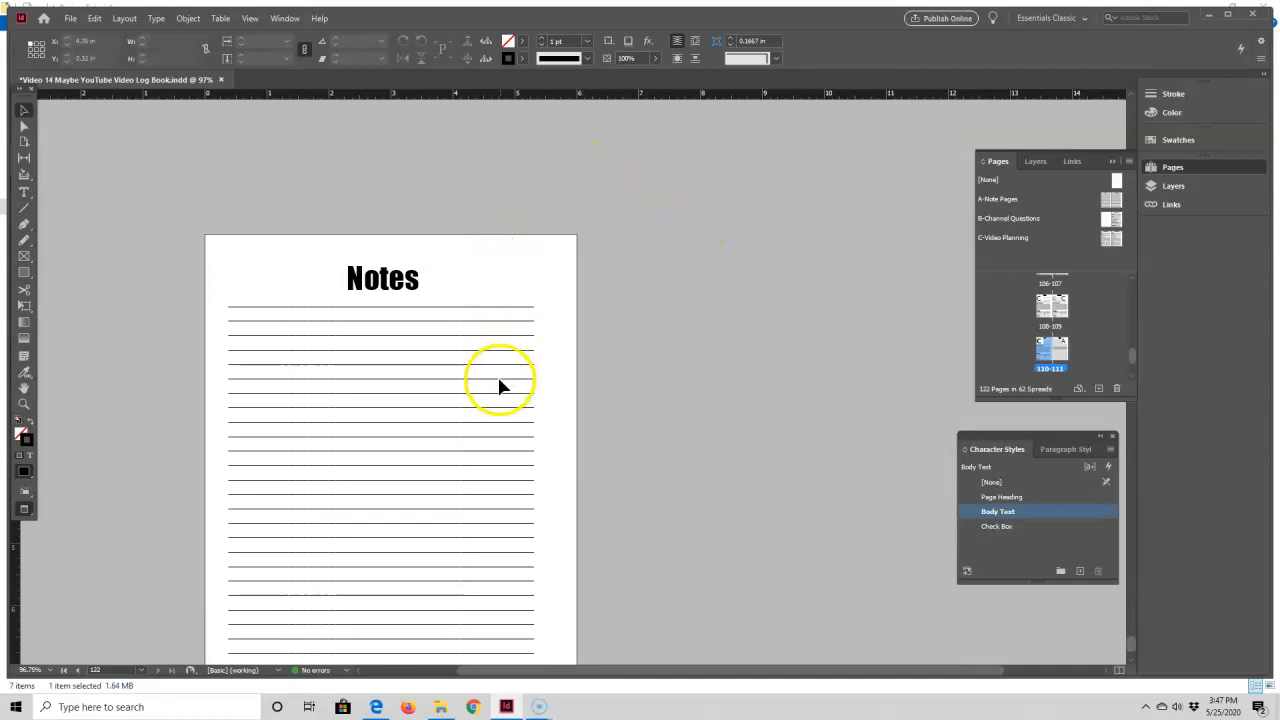
scroll(1098, 317, "down", 5)
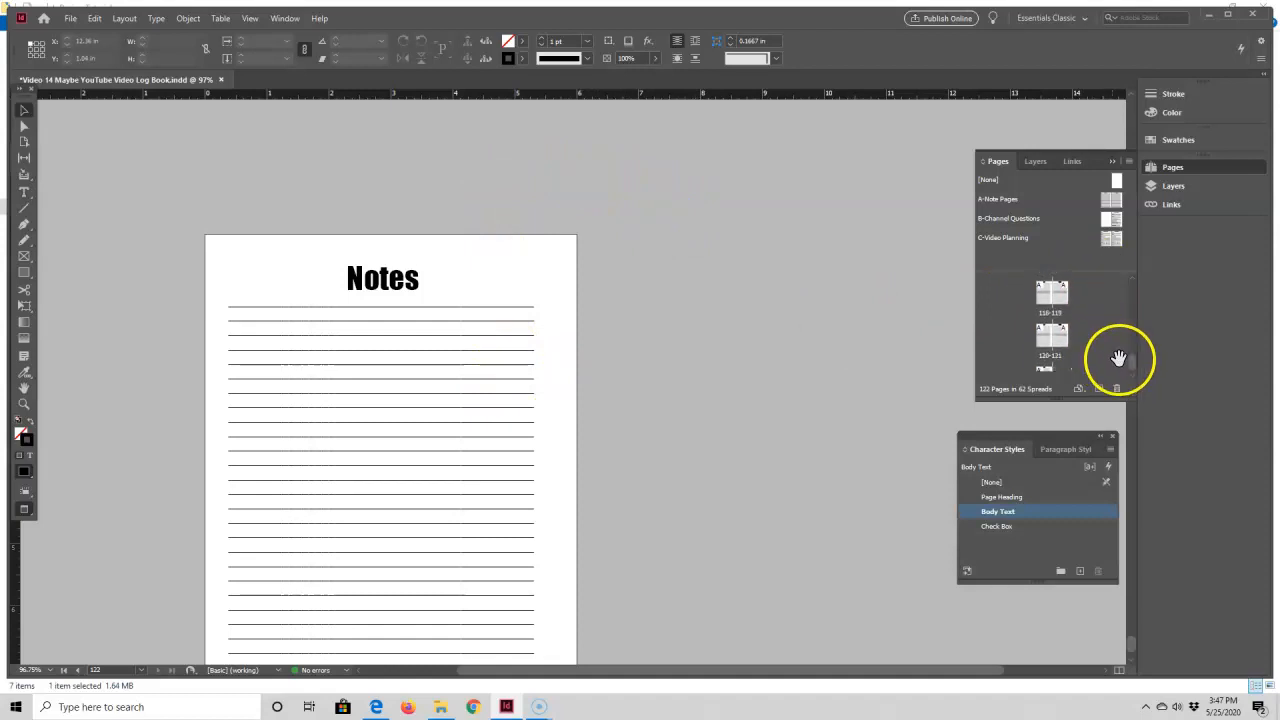
double_click(1043, 296)
left_click(1051, 334)
left_click(1065, 335, "ctrl")
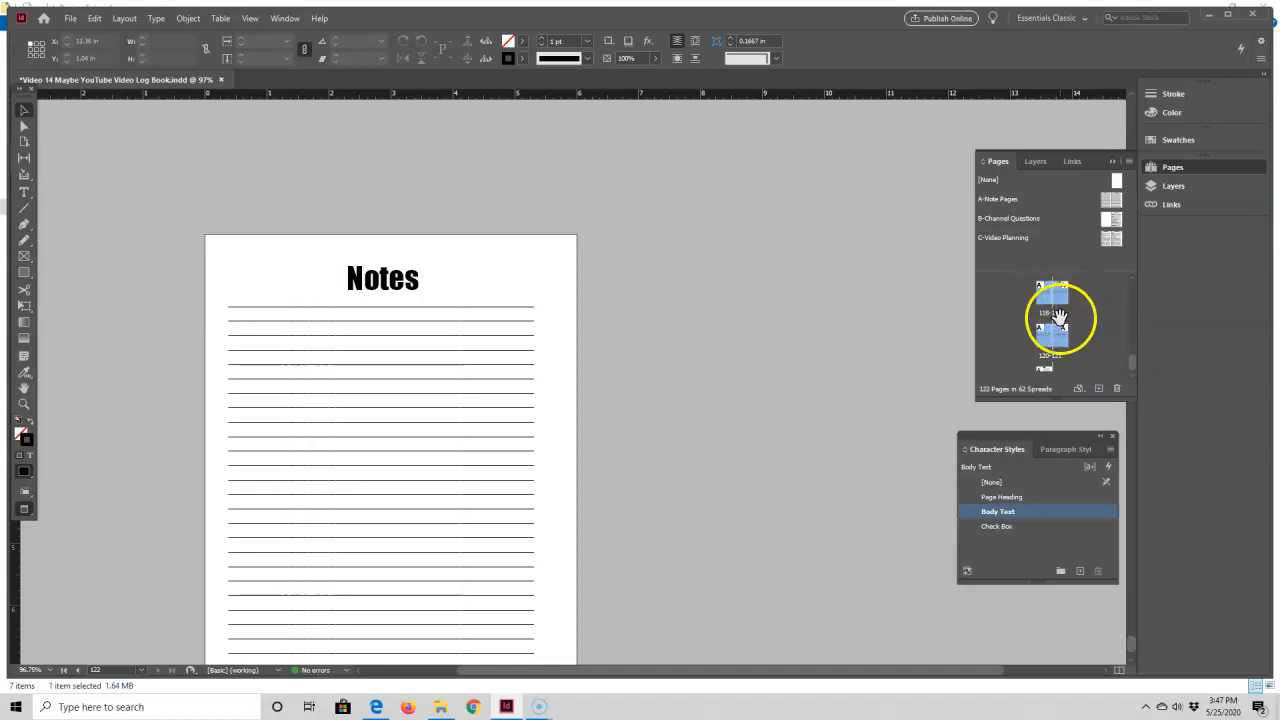
left_click_drag(1080, 300, 1118, 389)
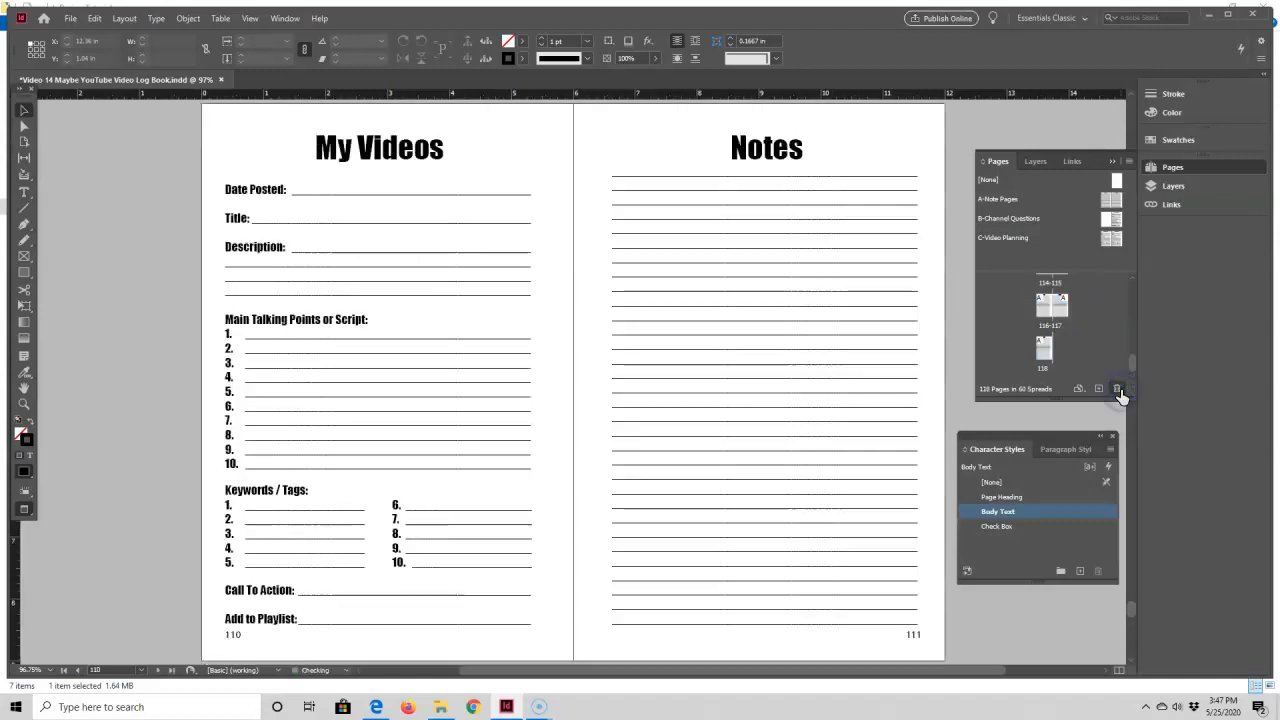
Step: Review the remaining Notes pages from the spread of pages 110 and 111 to the end of the document
scroll(1070, 329, "up", 2)
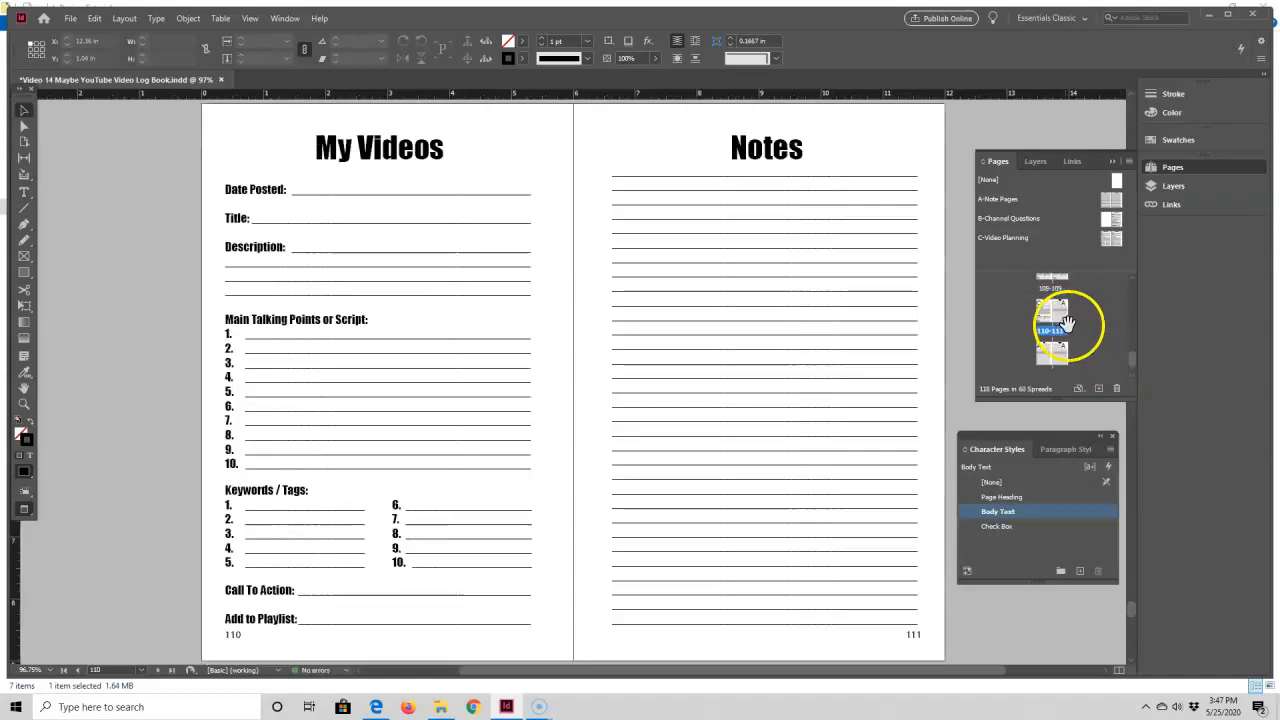
left_click(1063, 324)
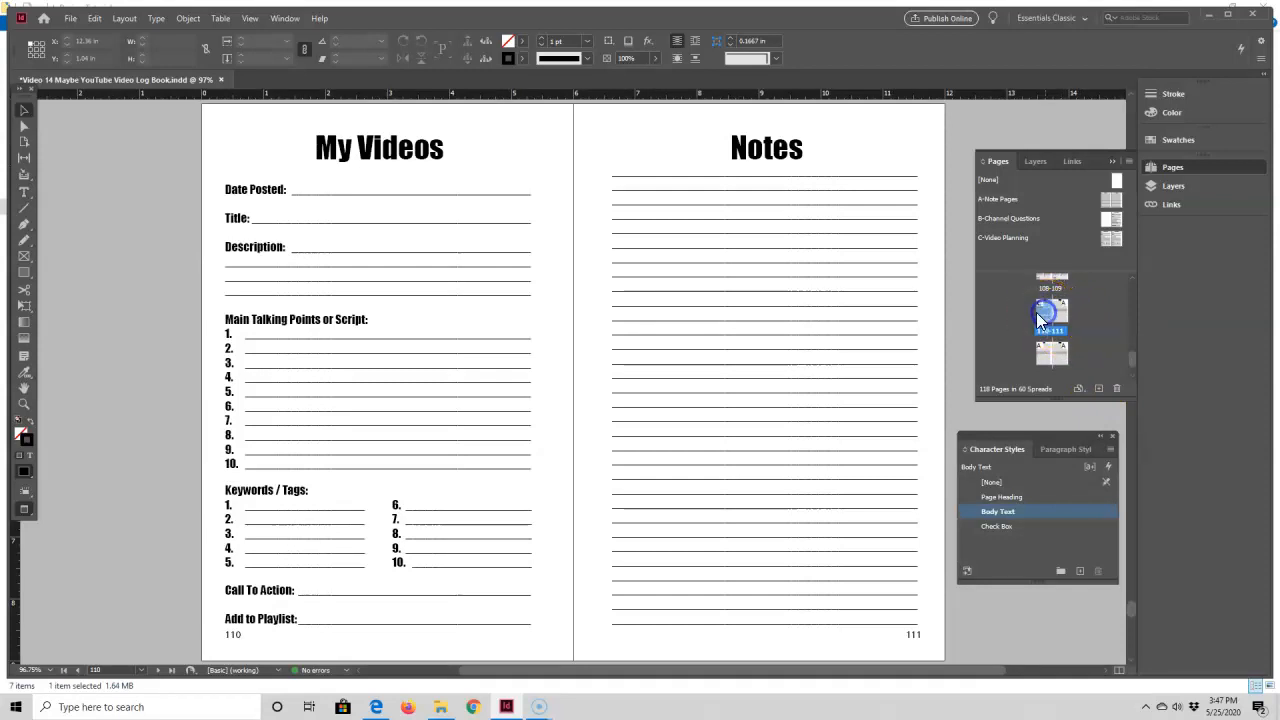
scroll(668, 315, "down", 10)
scroll(668, 321, "down", 15)
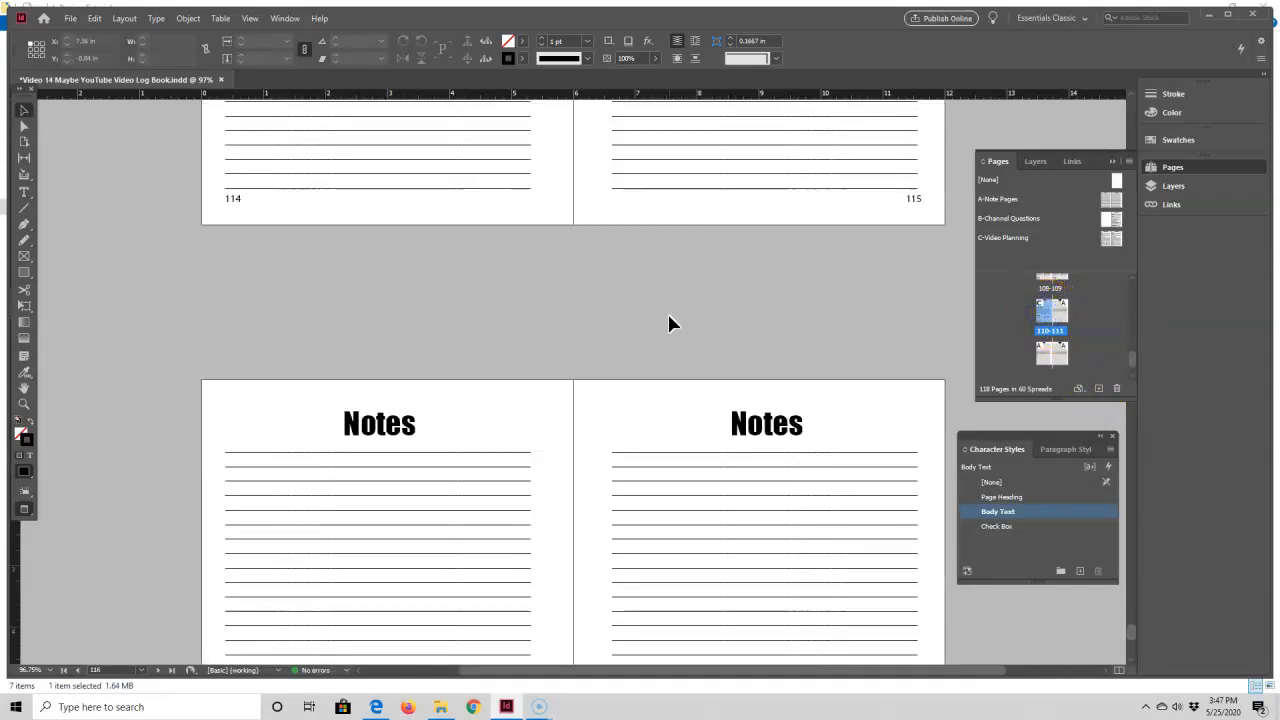
scroll(668, 316, "up", 1)
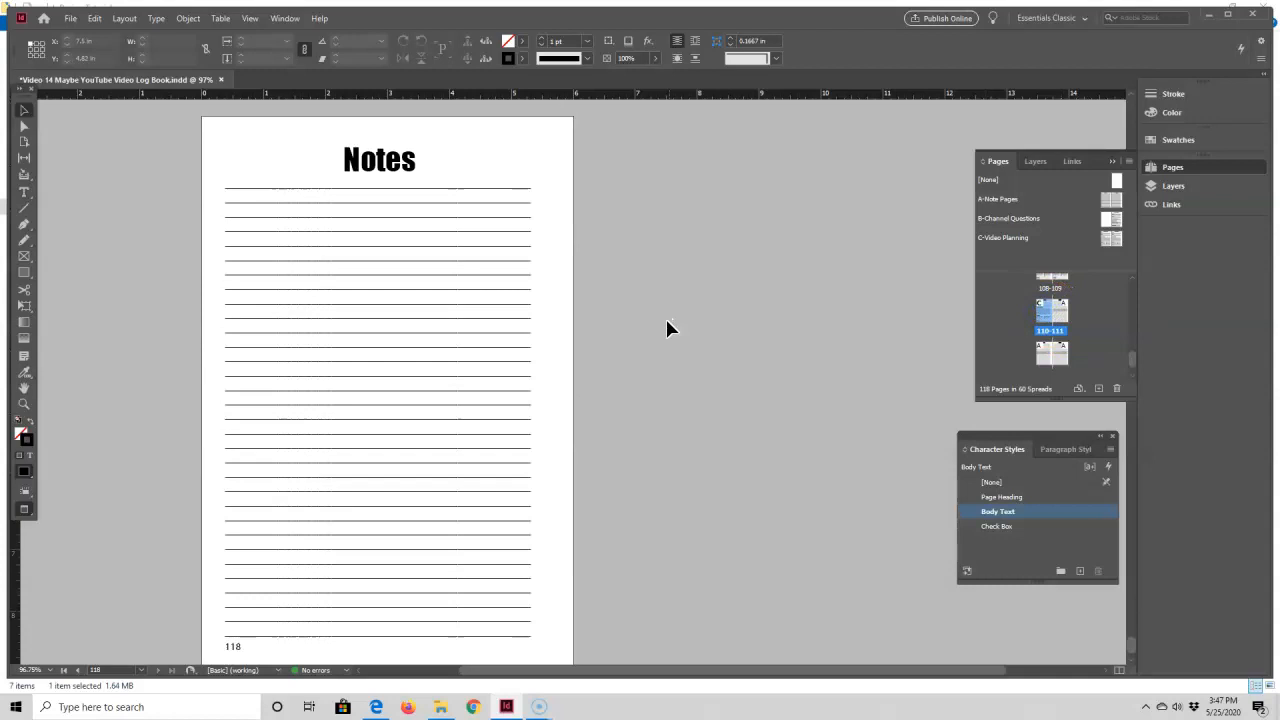